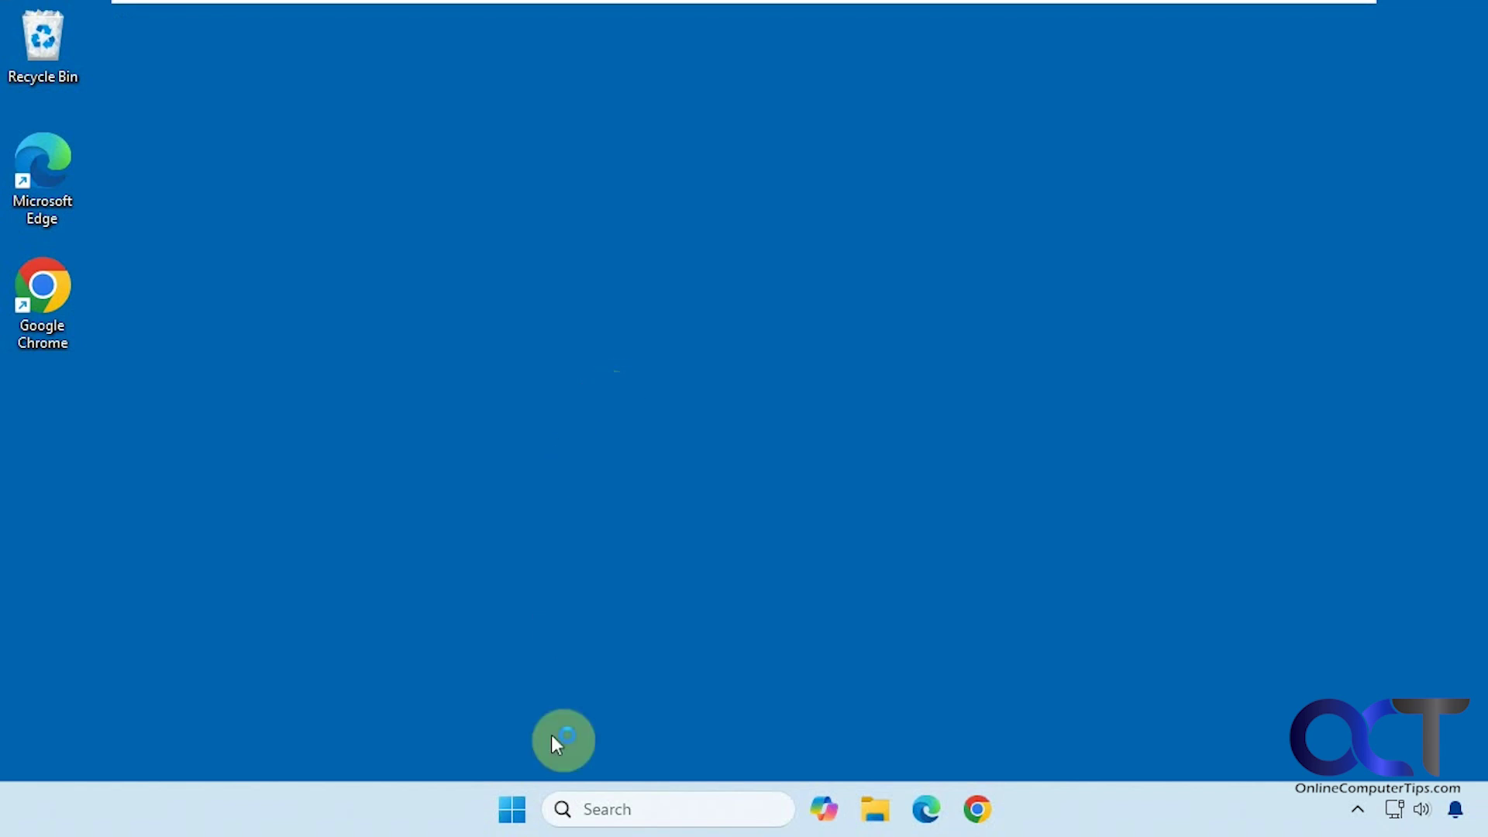
Launch Settings from Start, open Accounts, and scroll down to the Account settings list.
click(522, 810)
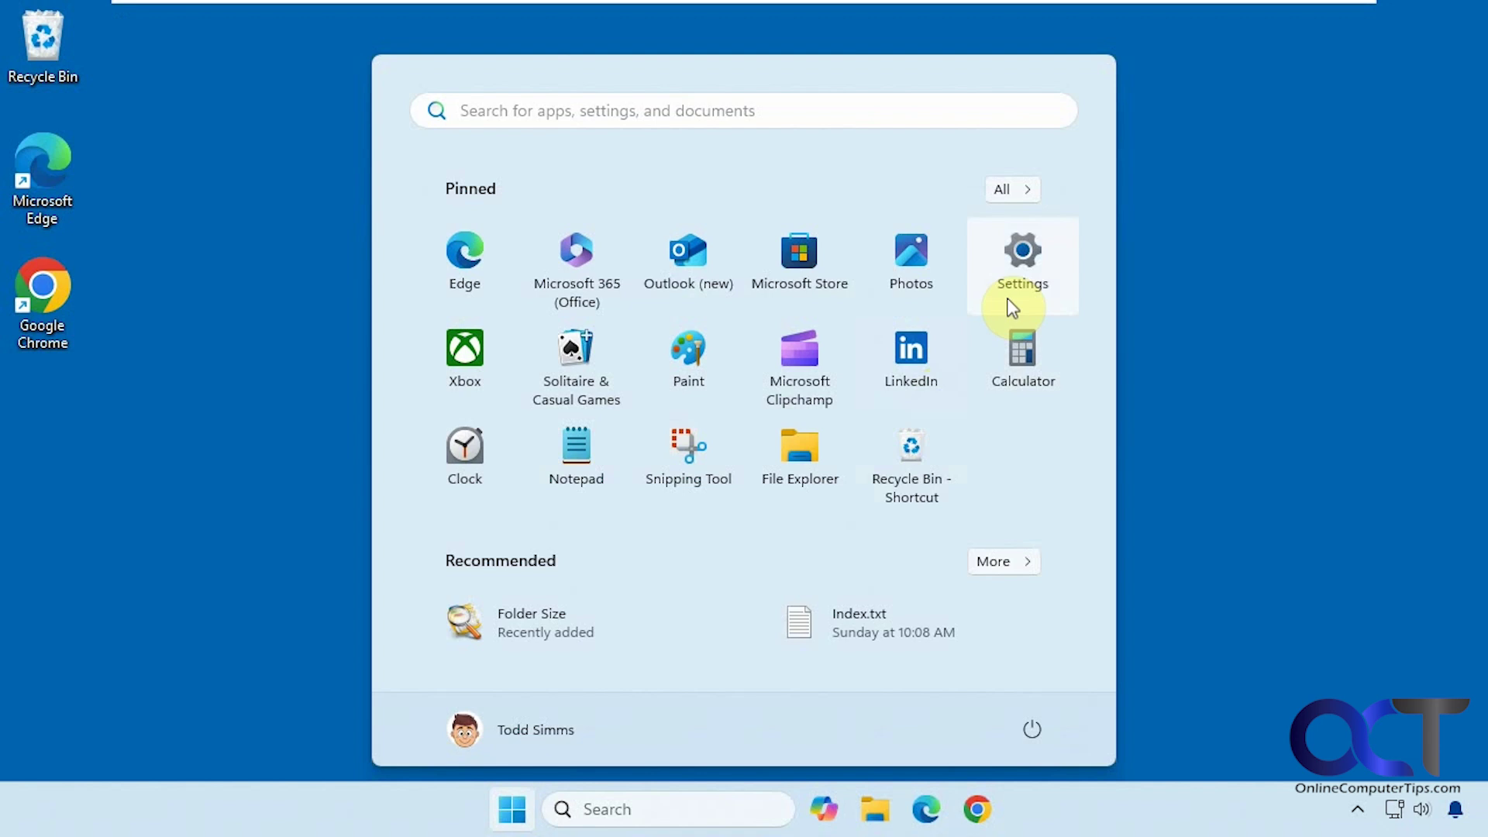
click(1025, 260)
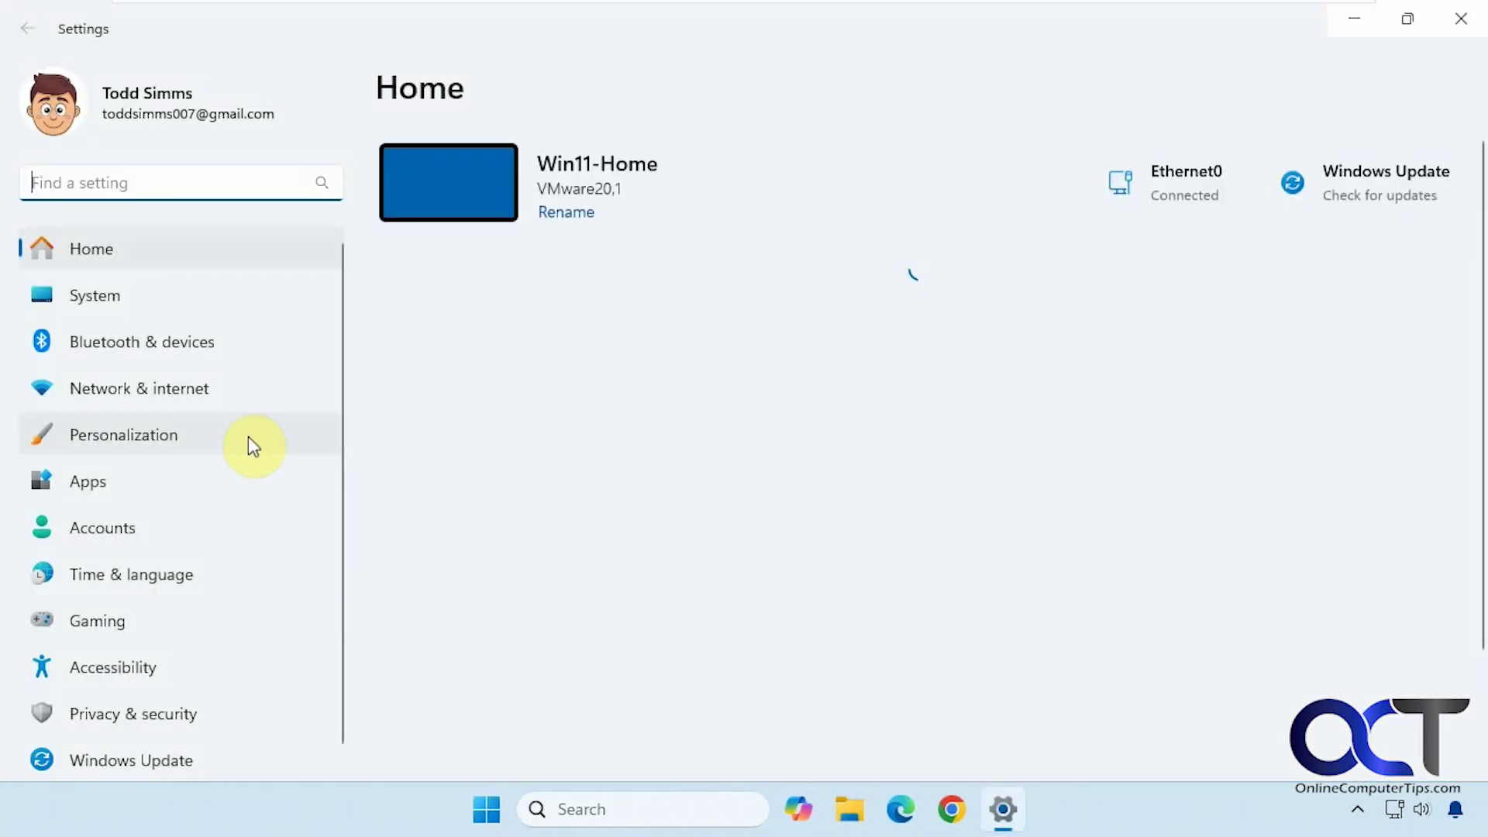
click(114, 529)
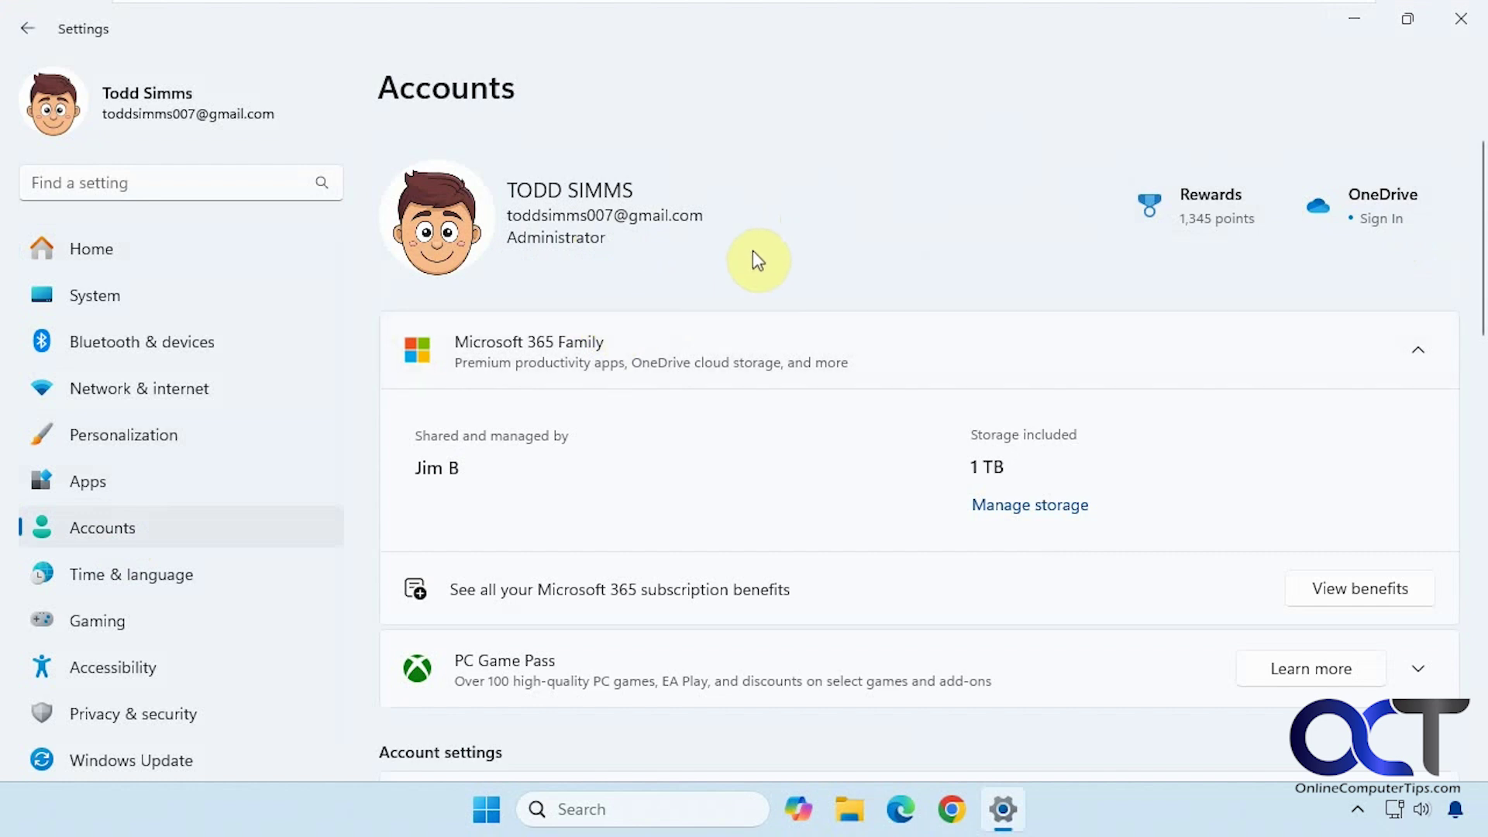
scroll(752, 250, down, 6)
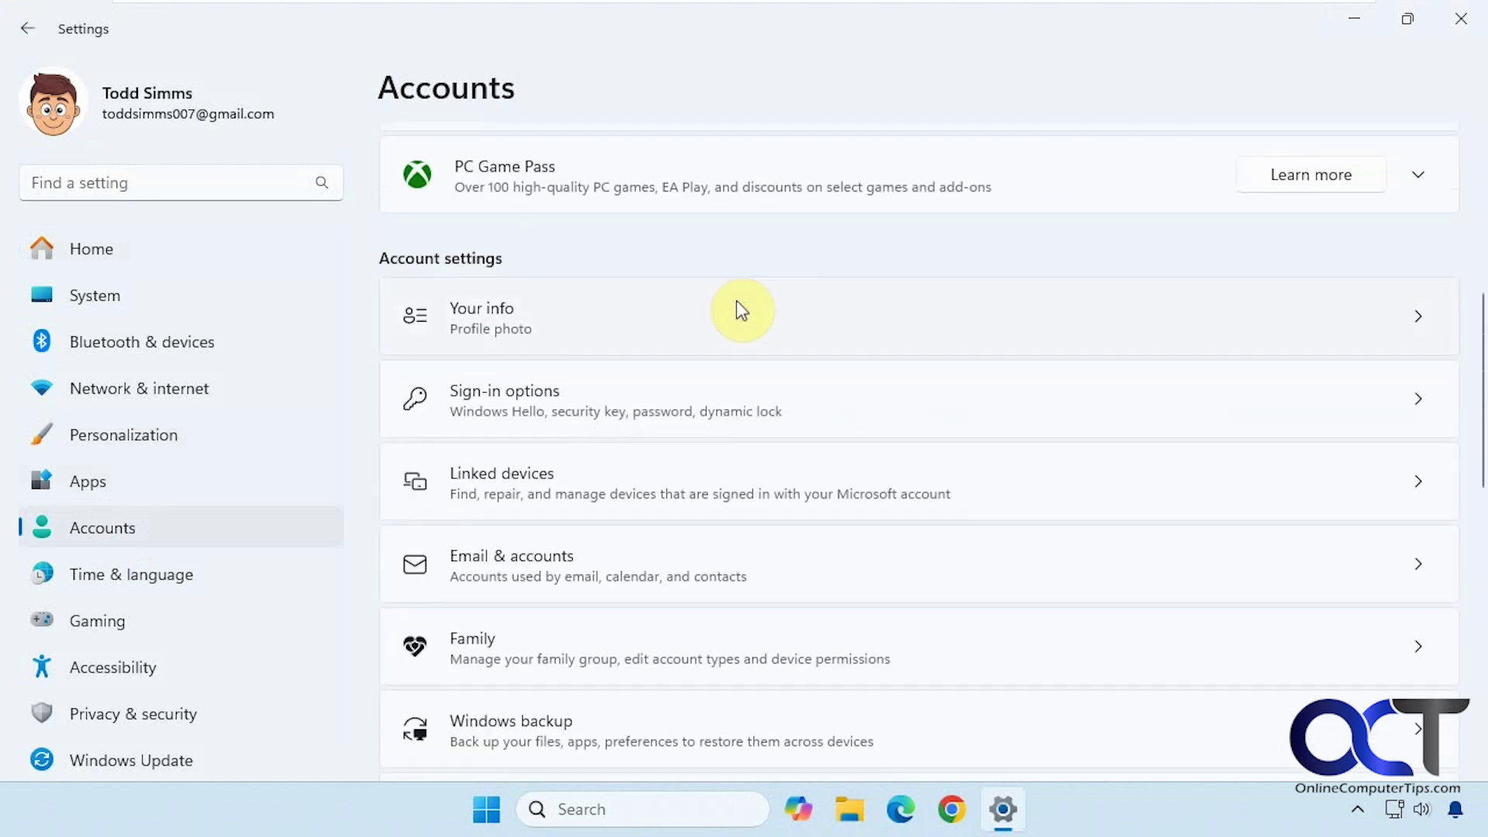
Look through the Your info page, then return to the Accounts overview and scroll its list.
click(710, 330)
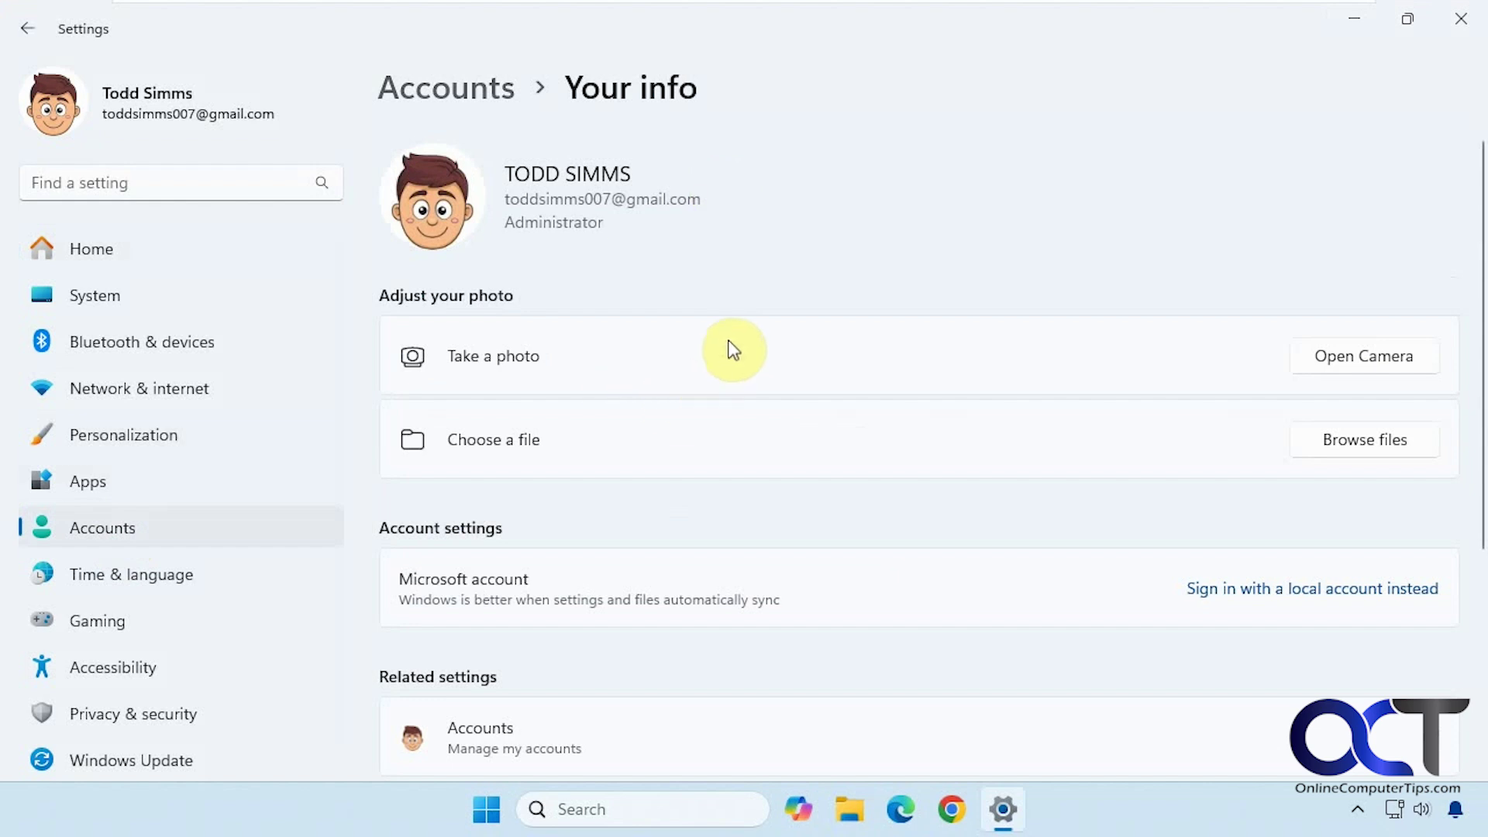
scroll(768, 368, down, 2)
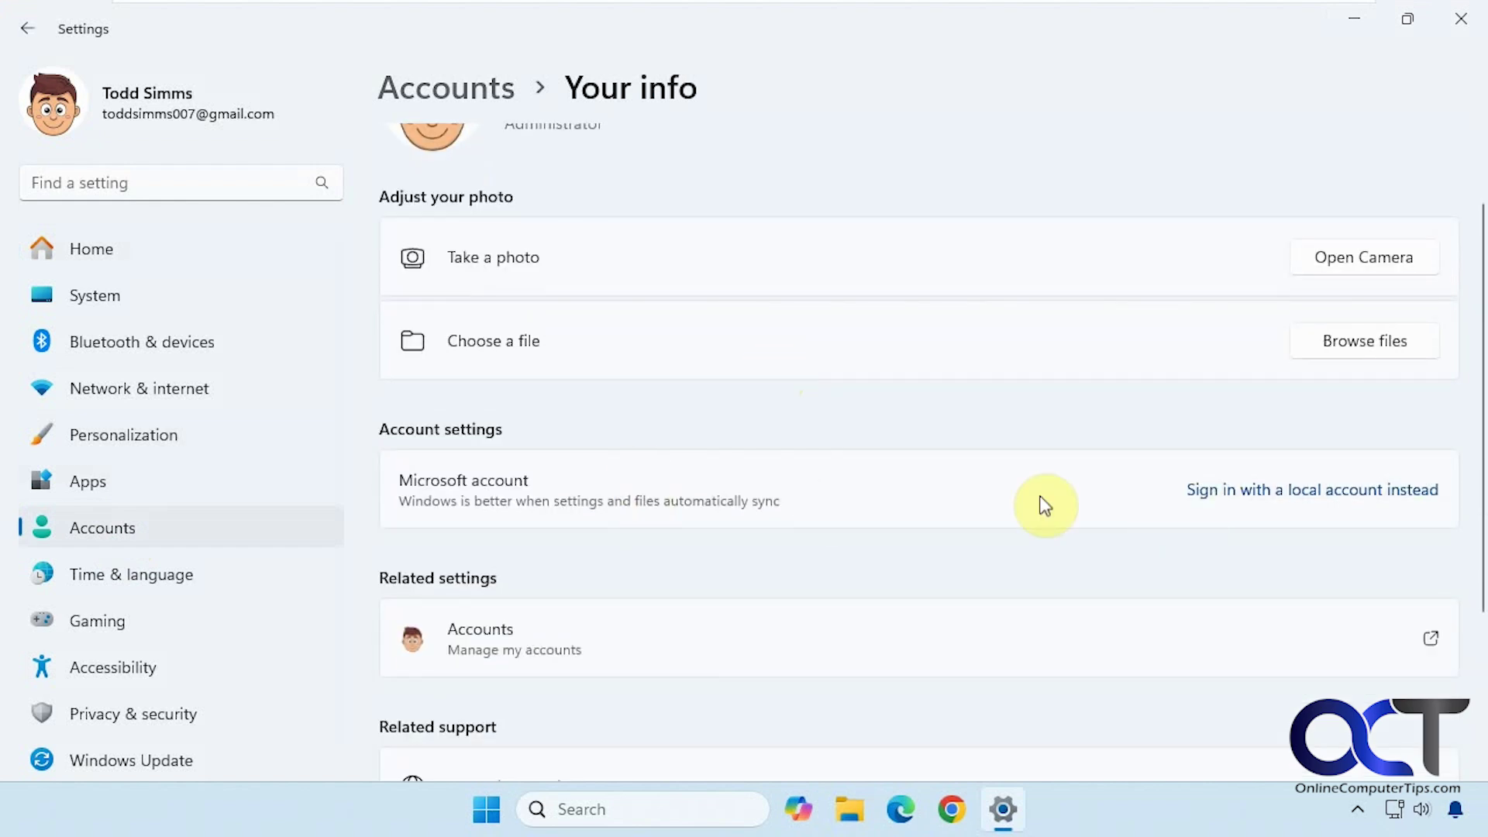
scroll(1006, 504, down, 2)
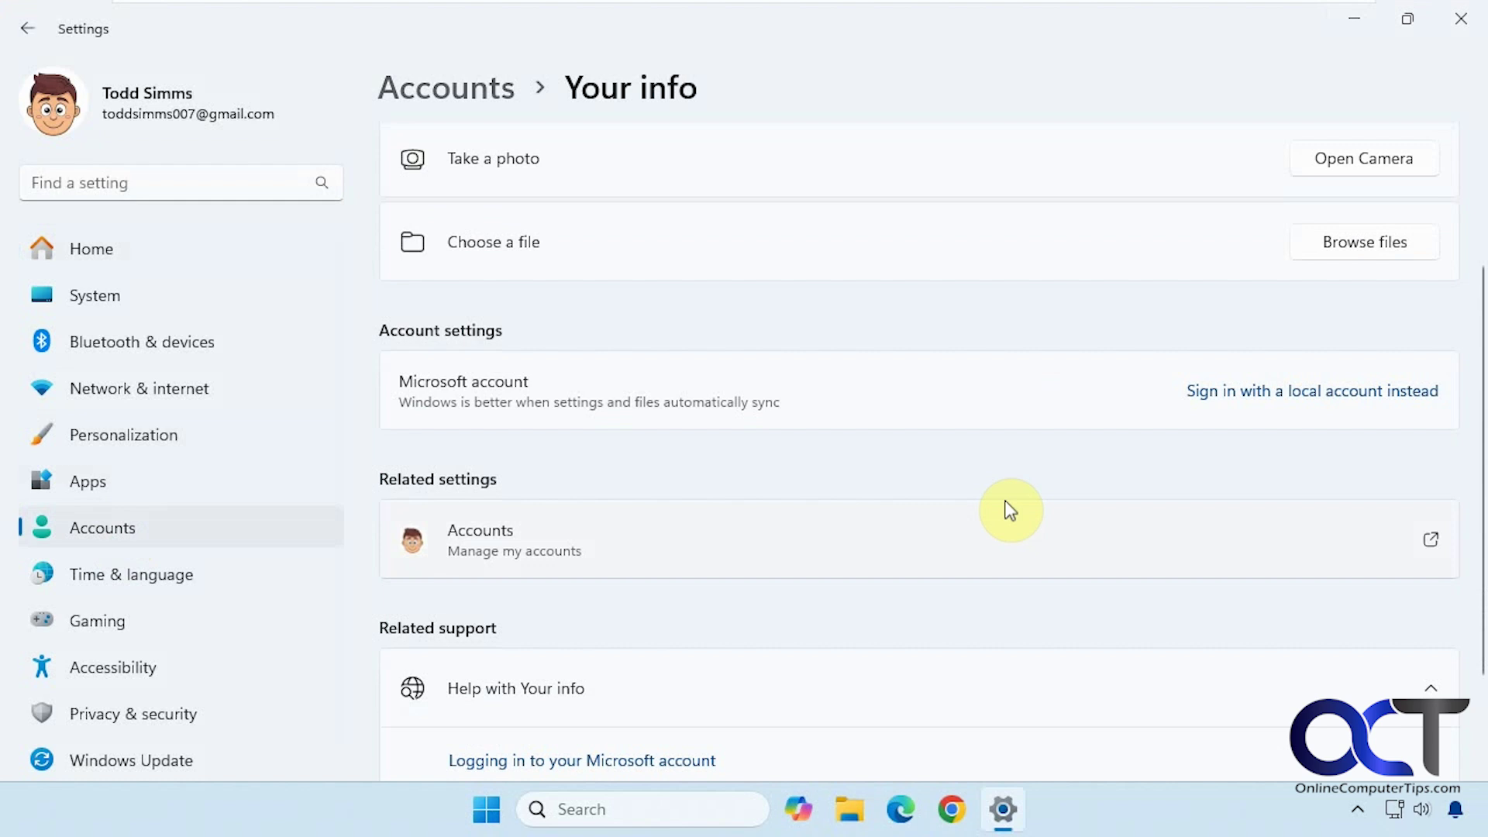
click(503, 96)
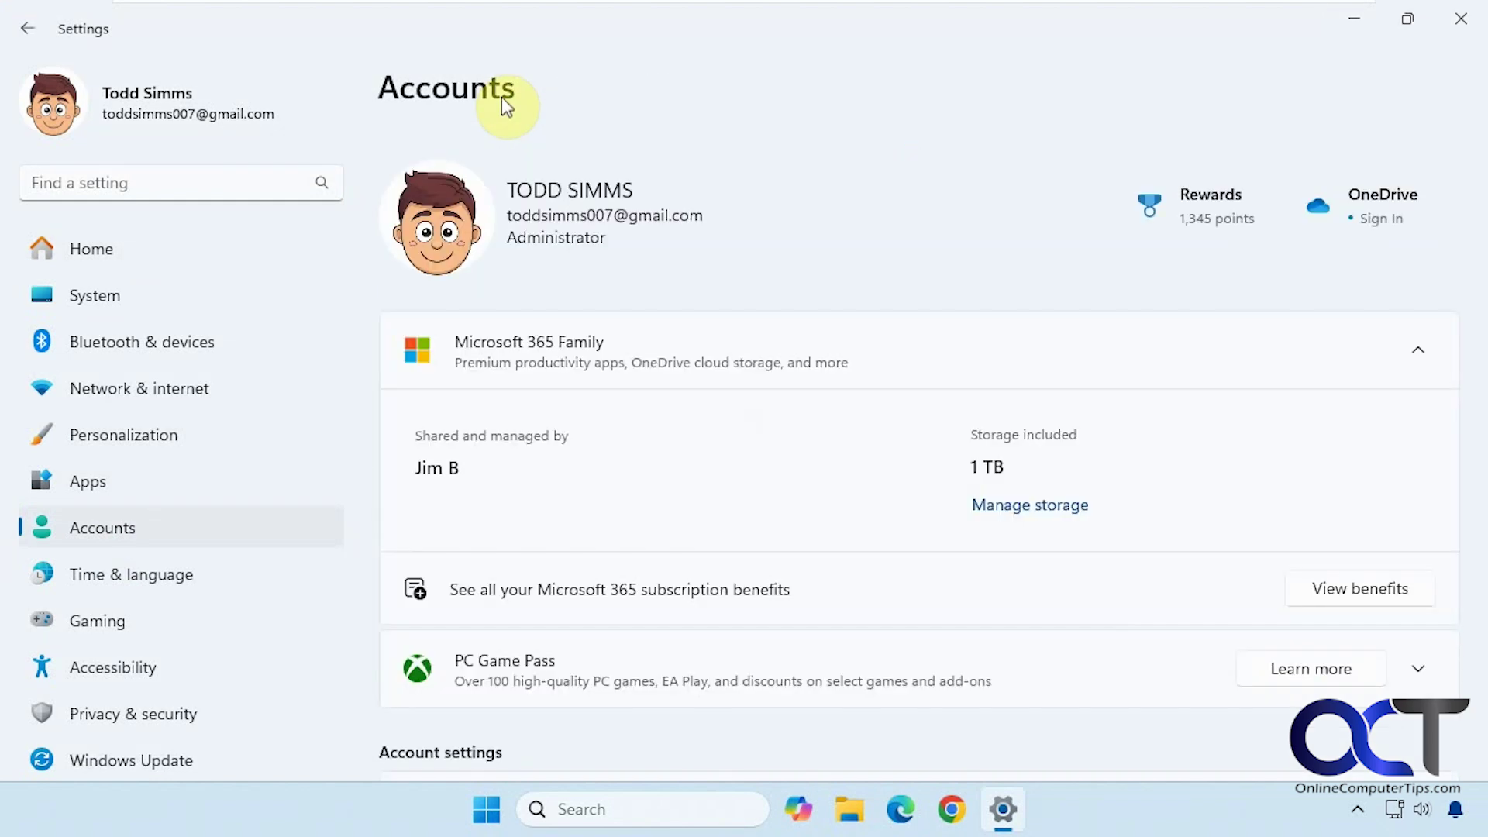
scroll(830, 465, down, 4)
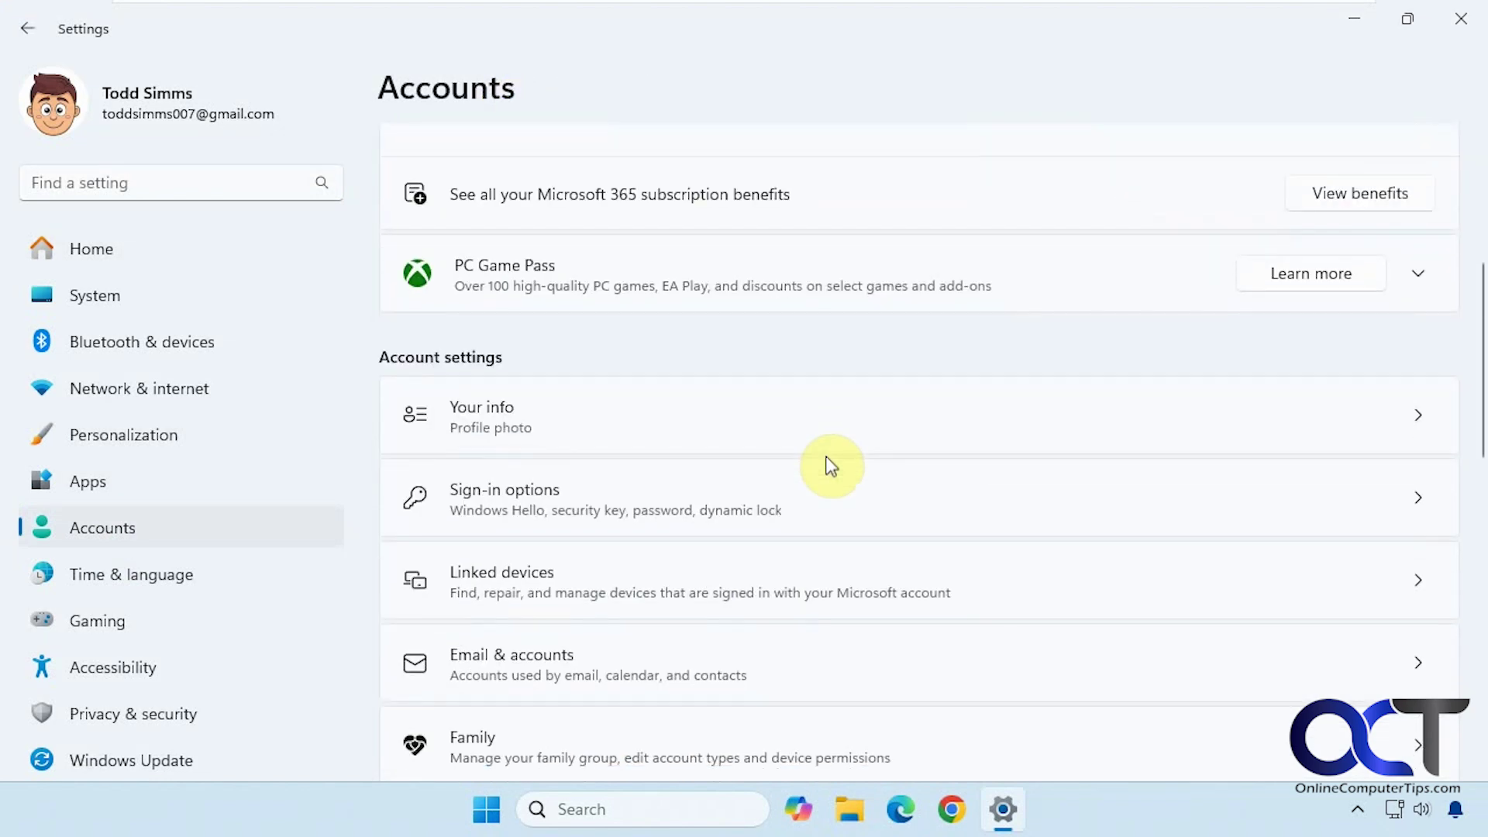
Open Sign-in options to review Windows Hello, PIN and security key methods.
click(833, 499)
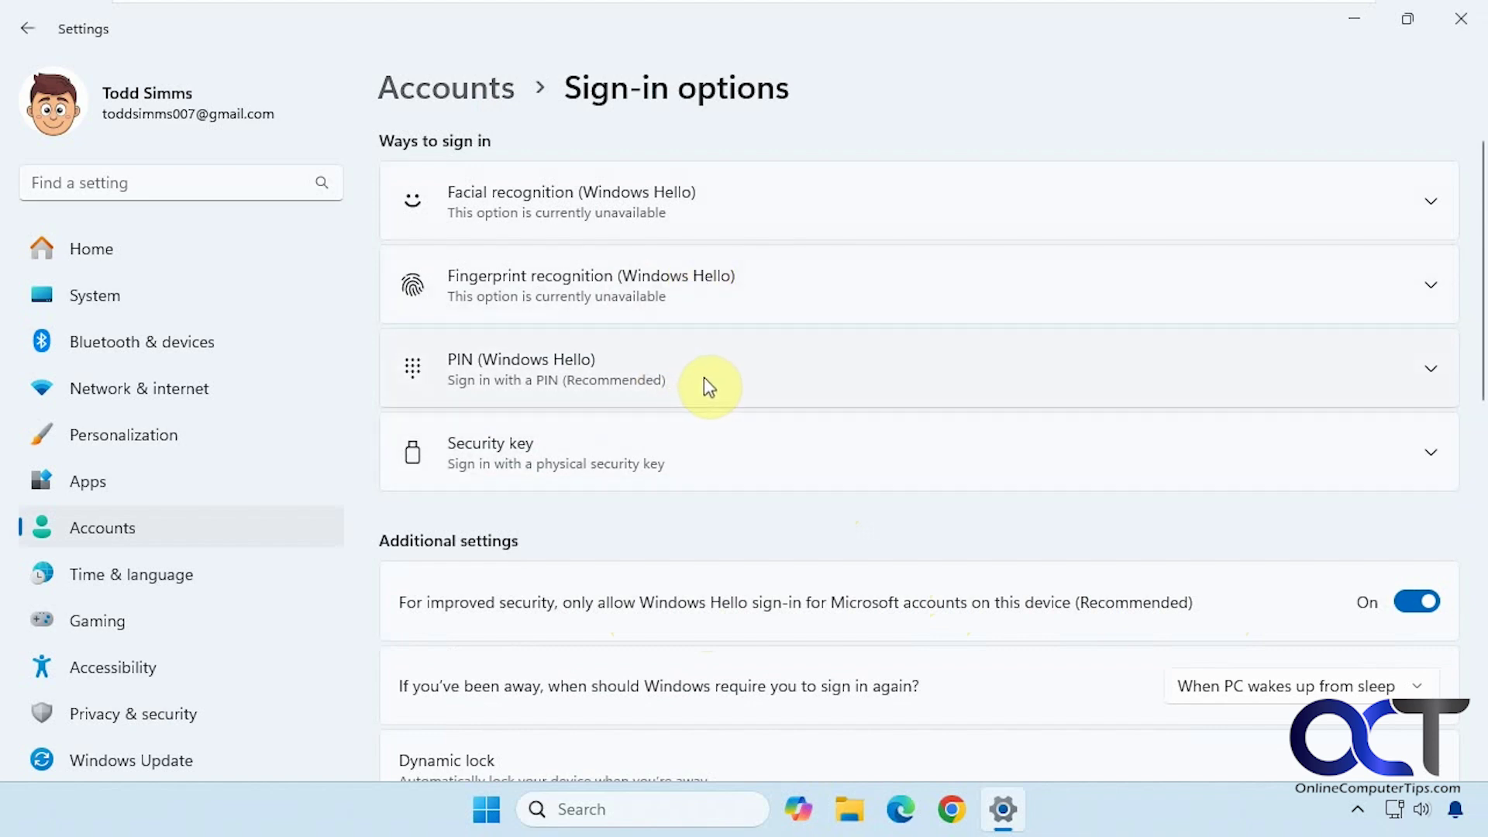
Go back to the Accounts overview and scroll down to Family, Other users and Passkeys.
click(485, 101)
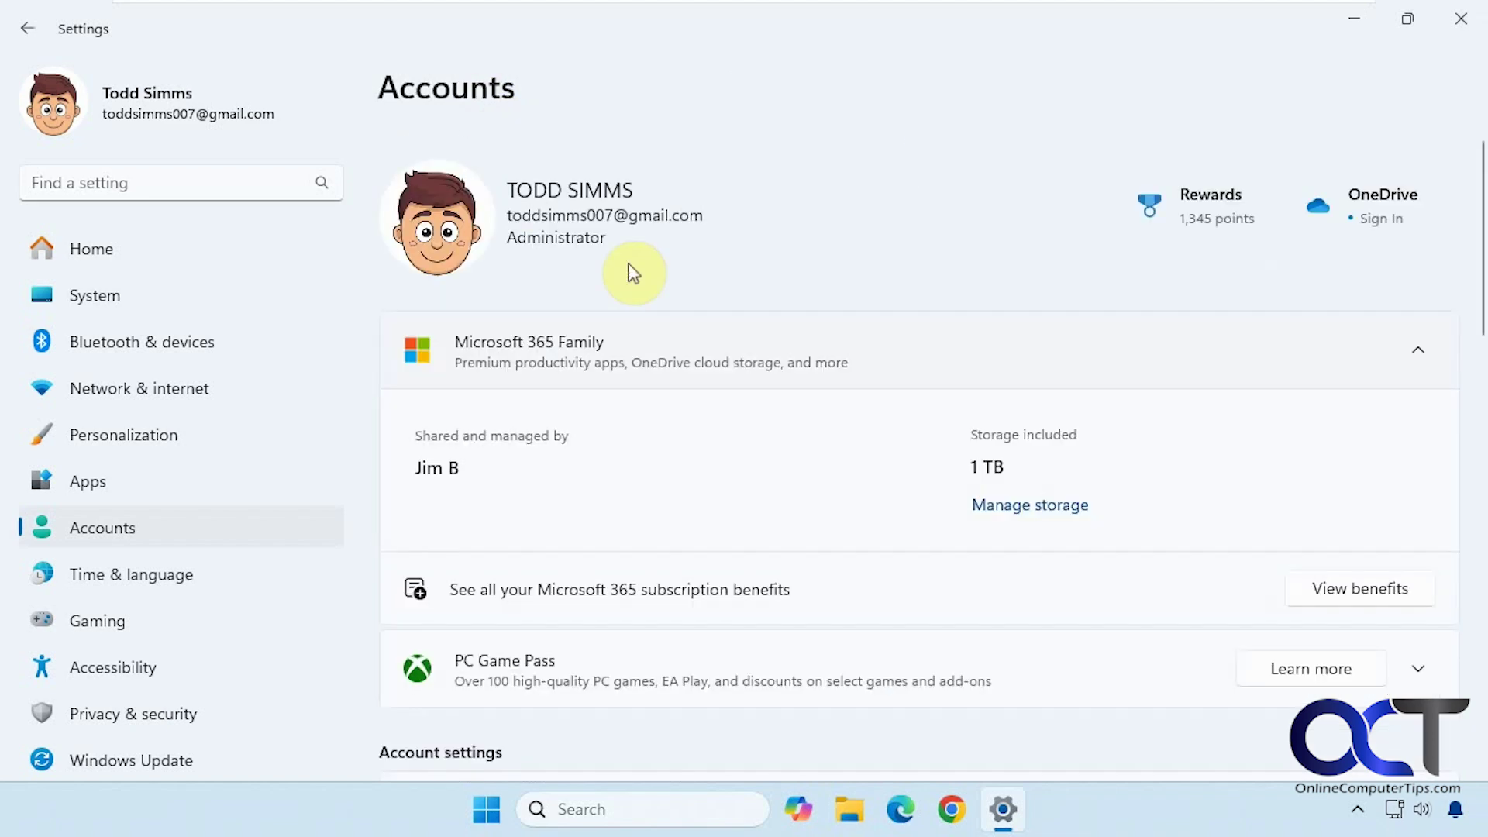
scroll(770, 511, down, 5)
scroll(775, 515, down, 3)
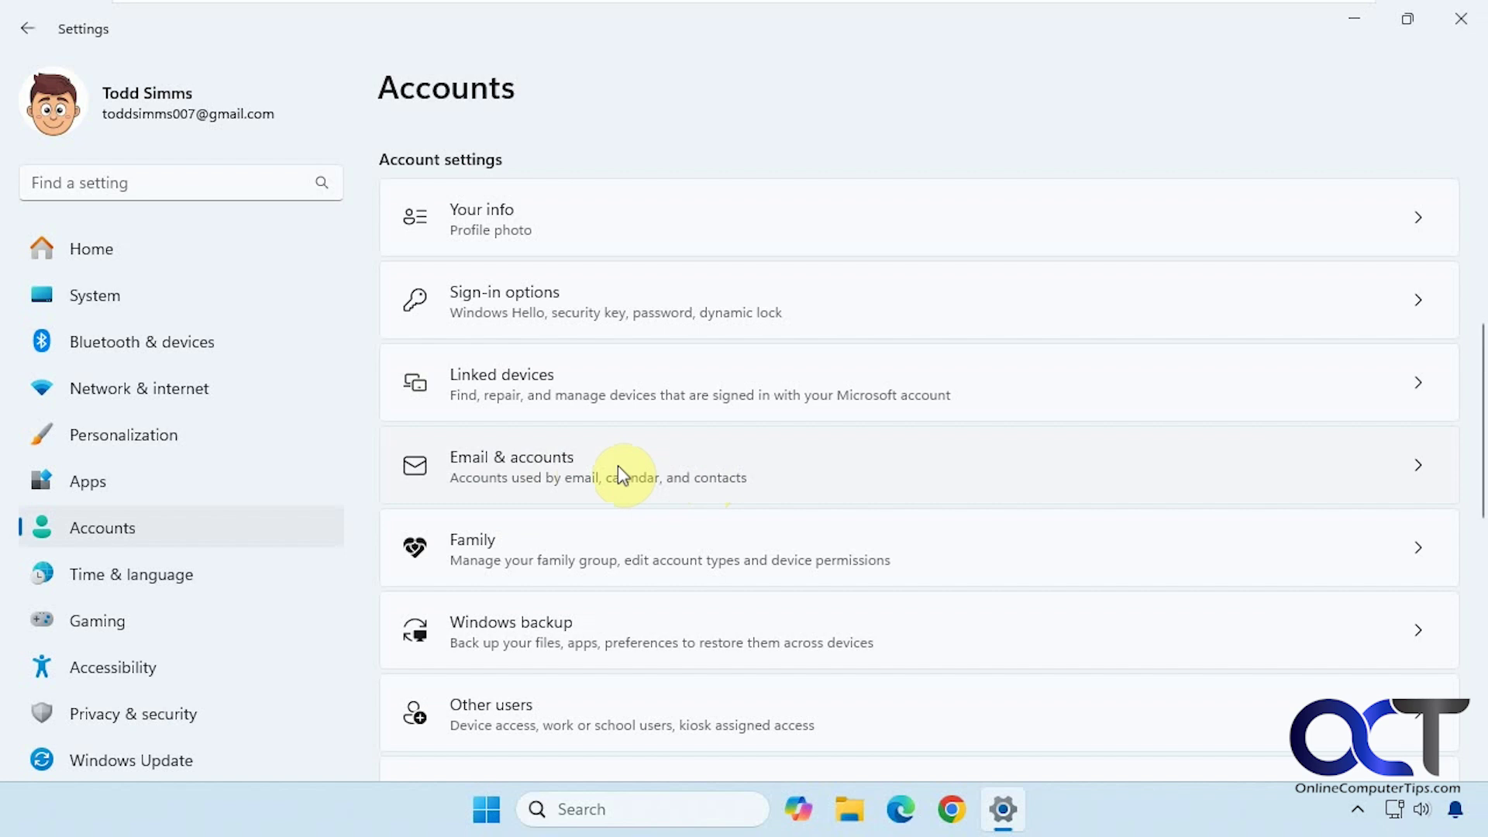
scroll(628, 469, down, 3)
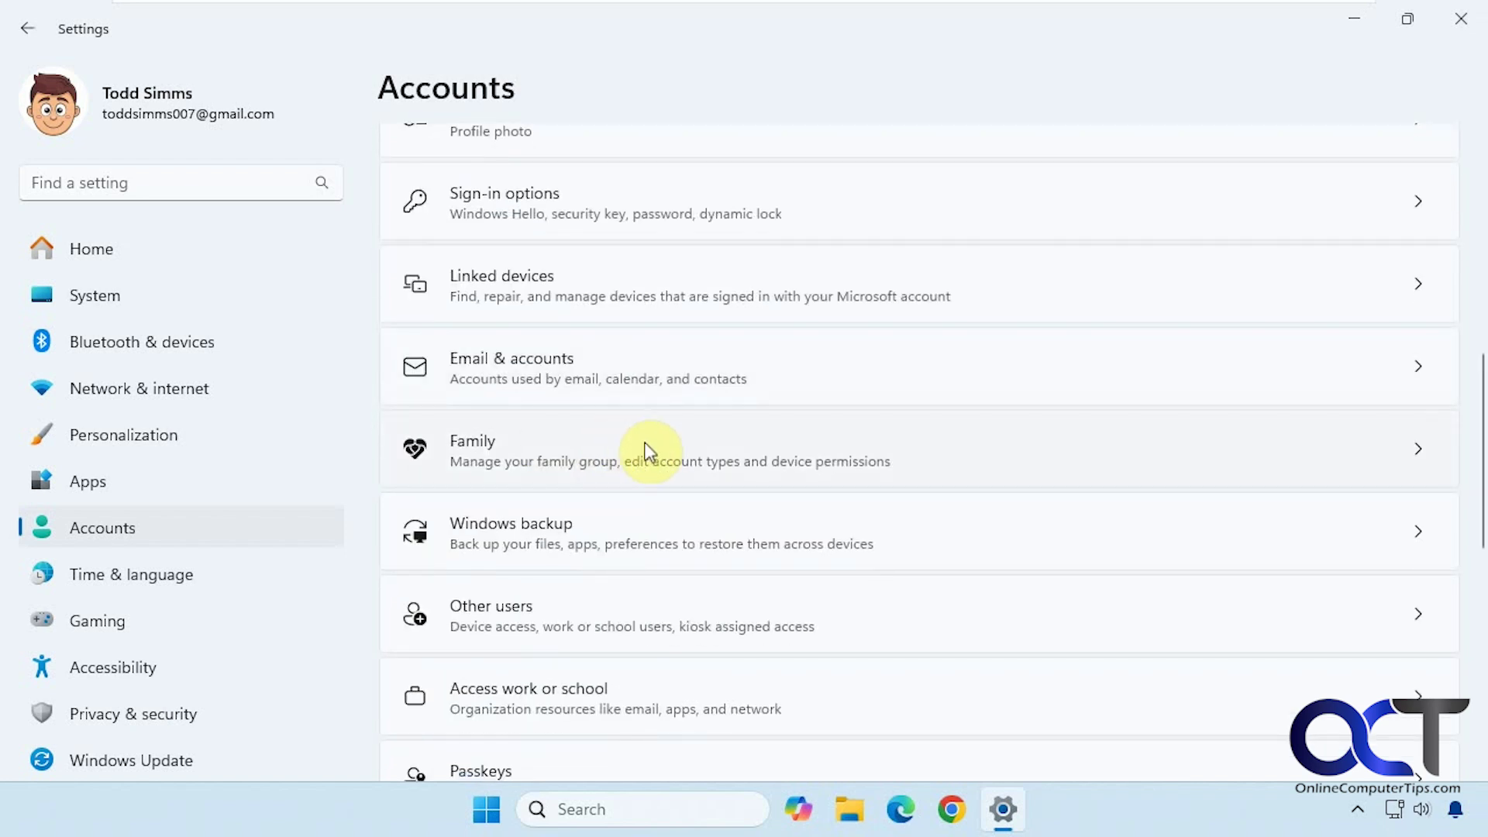
scroll(740, 570, down, 5)
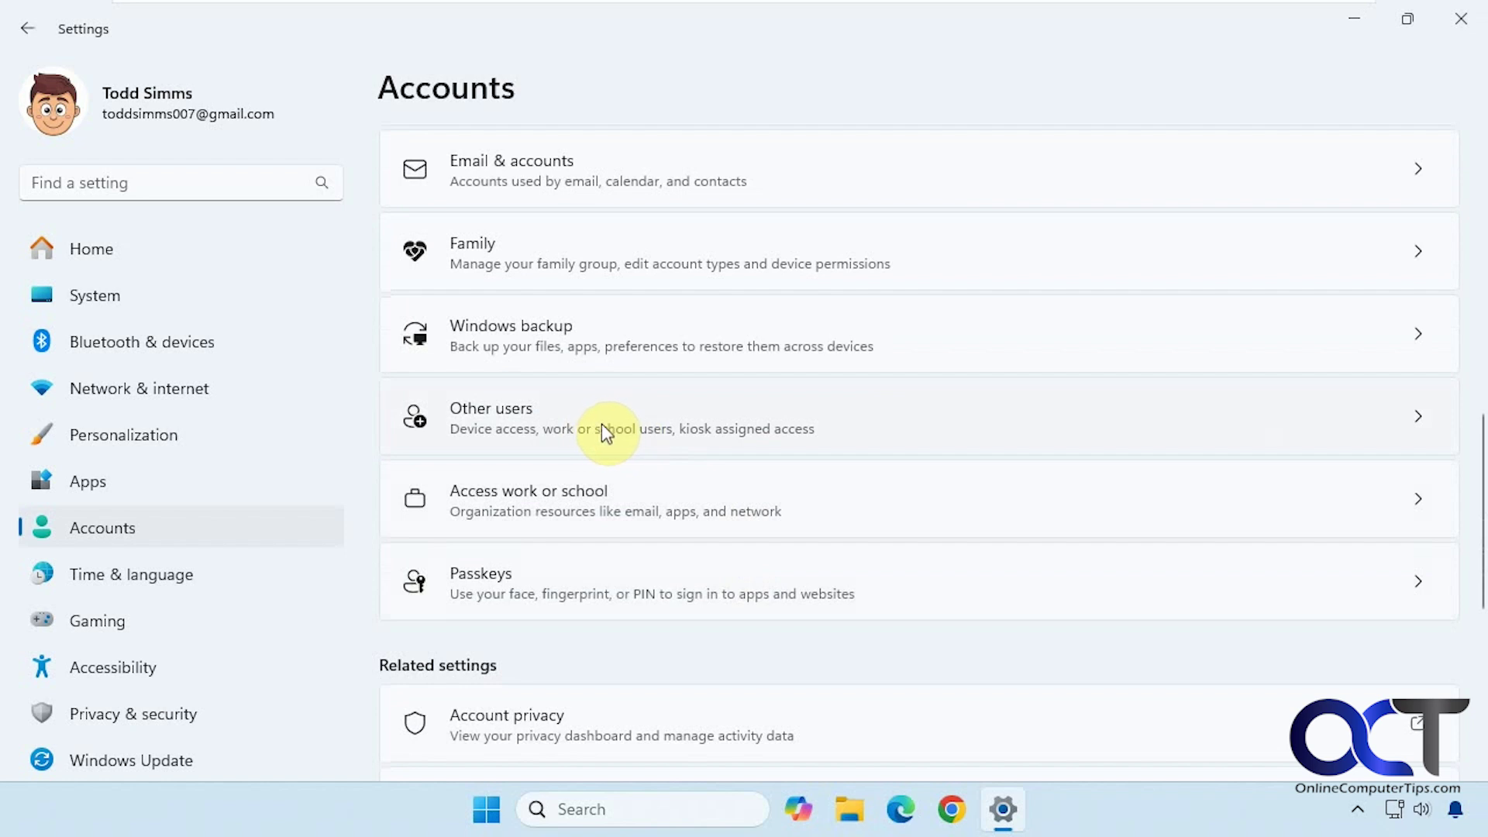
On Other users, expand the added user and view the account types, cancelling to keep Standard User.
click(602, 426)
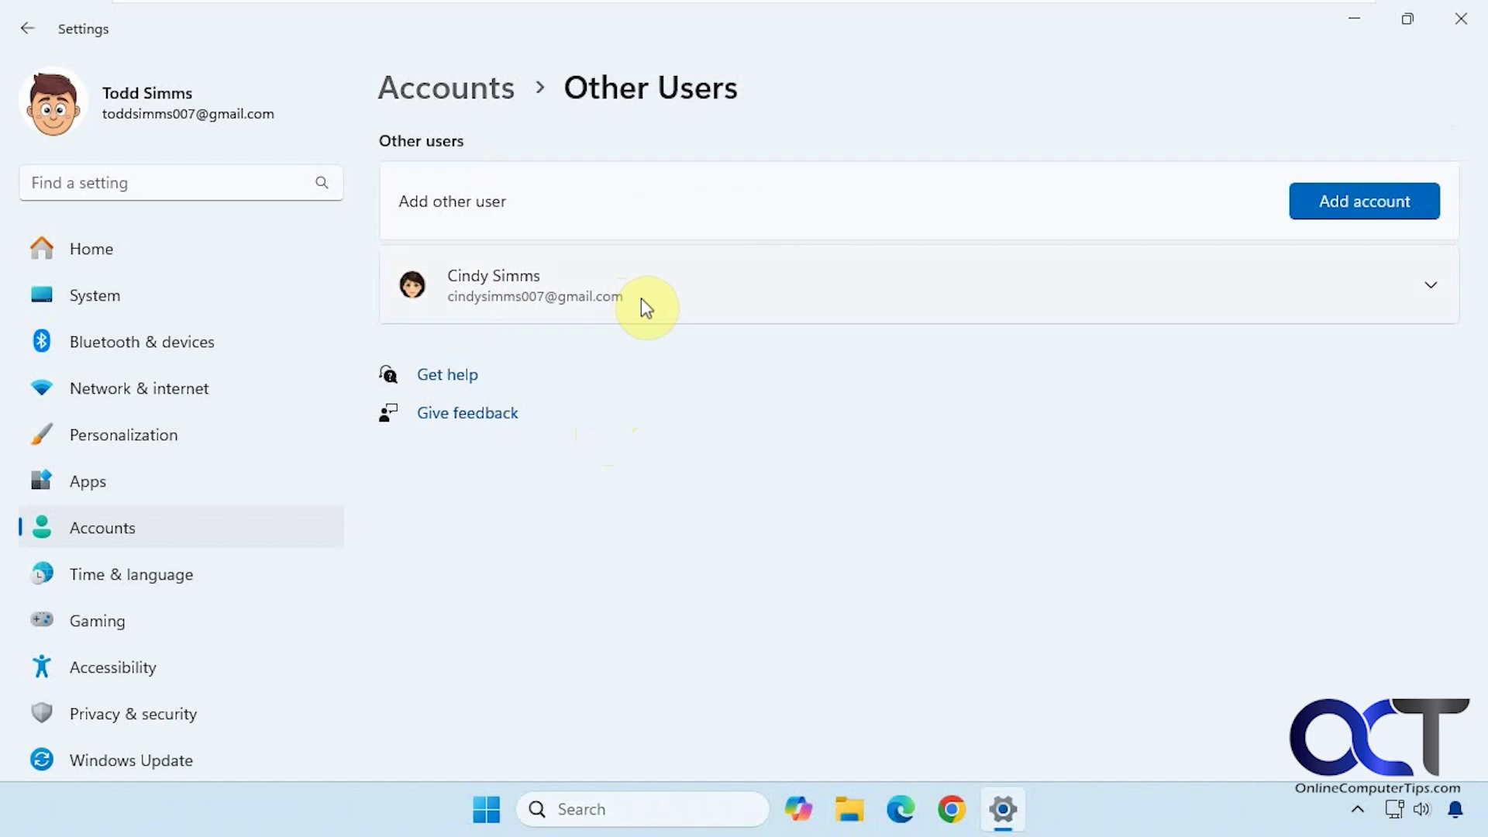
click(662, 304)
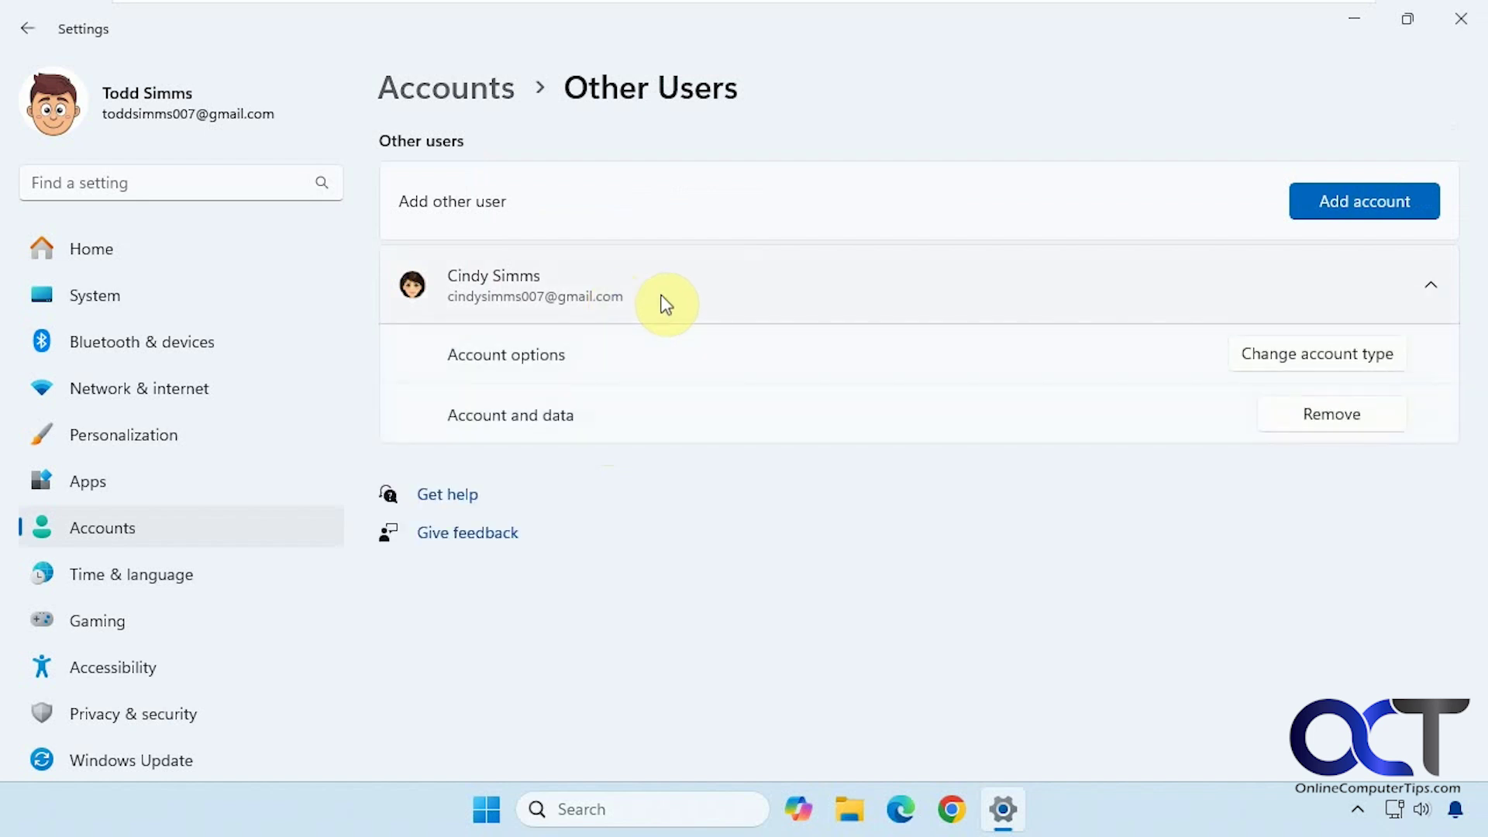
click(1273, 361)
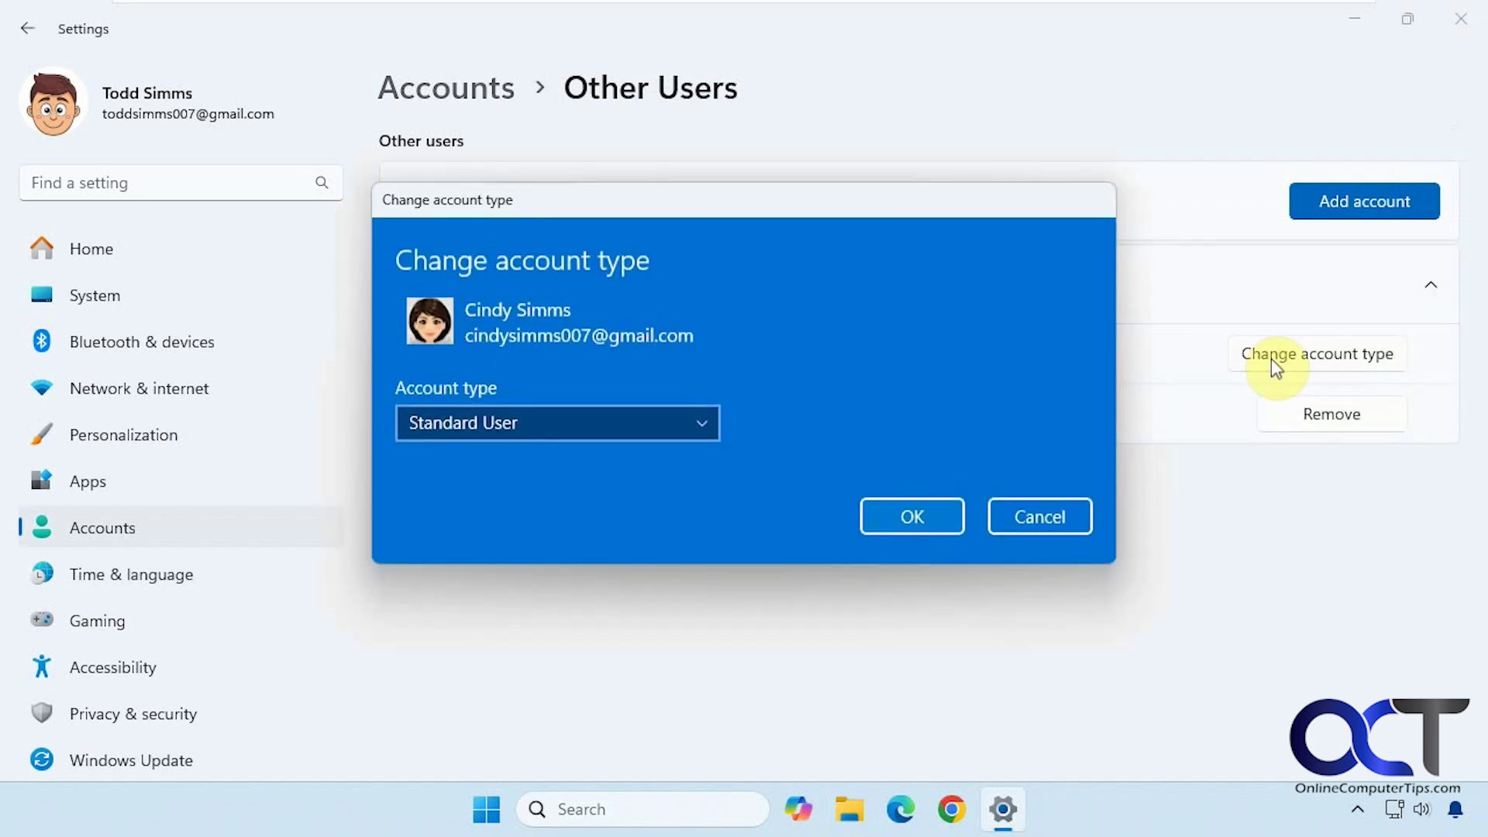
click(759, 344)
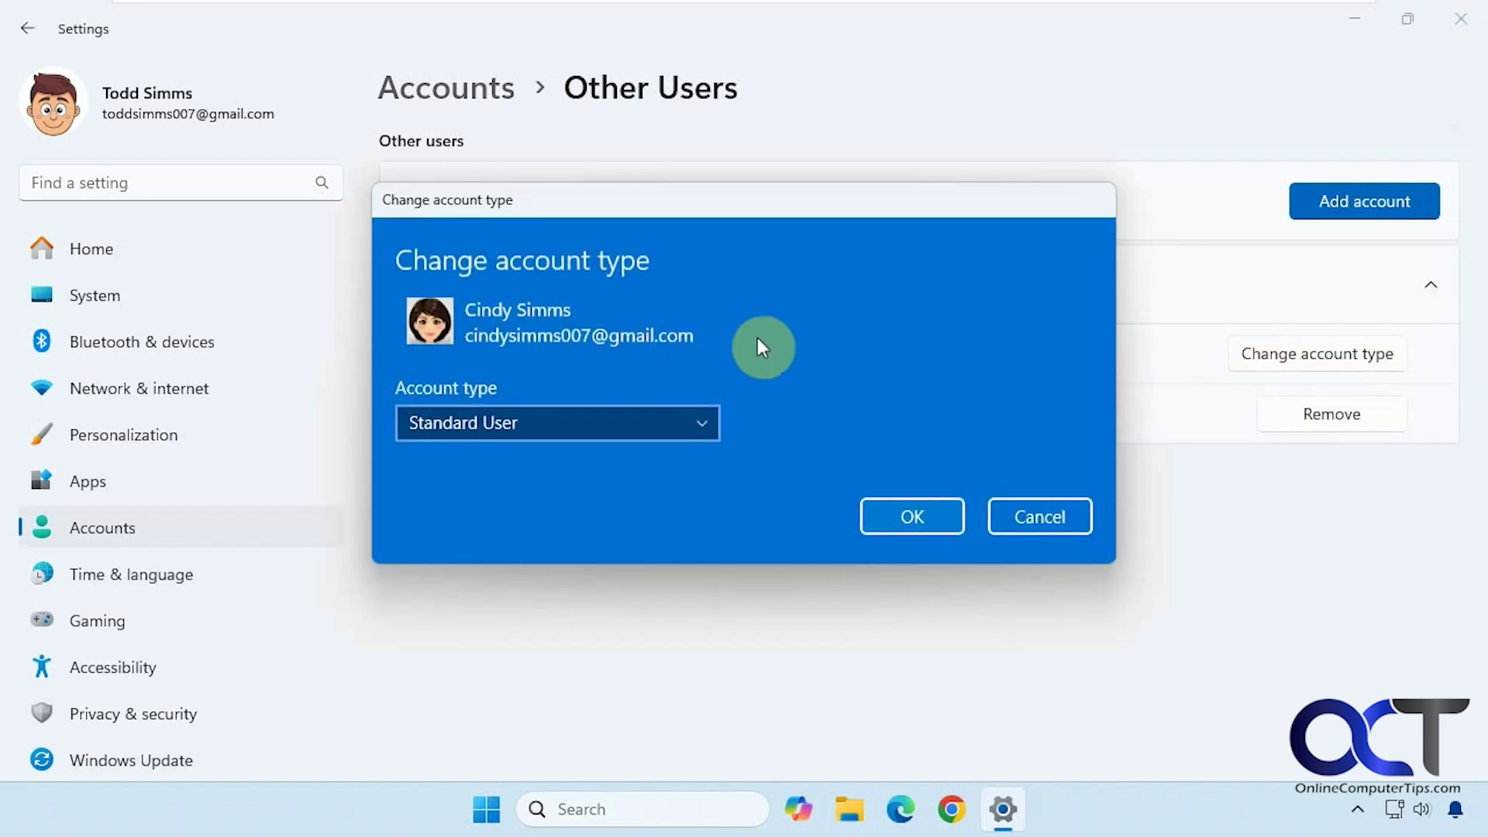
click(709, 423)
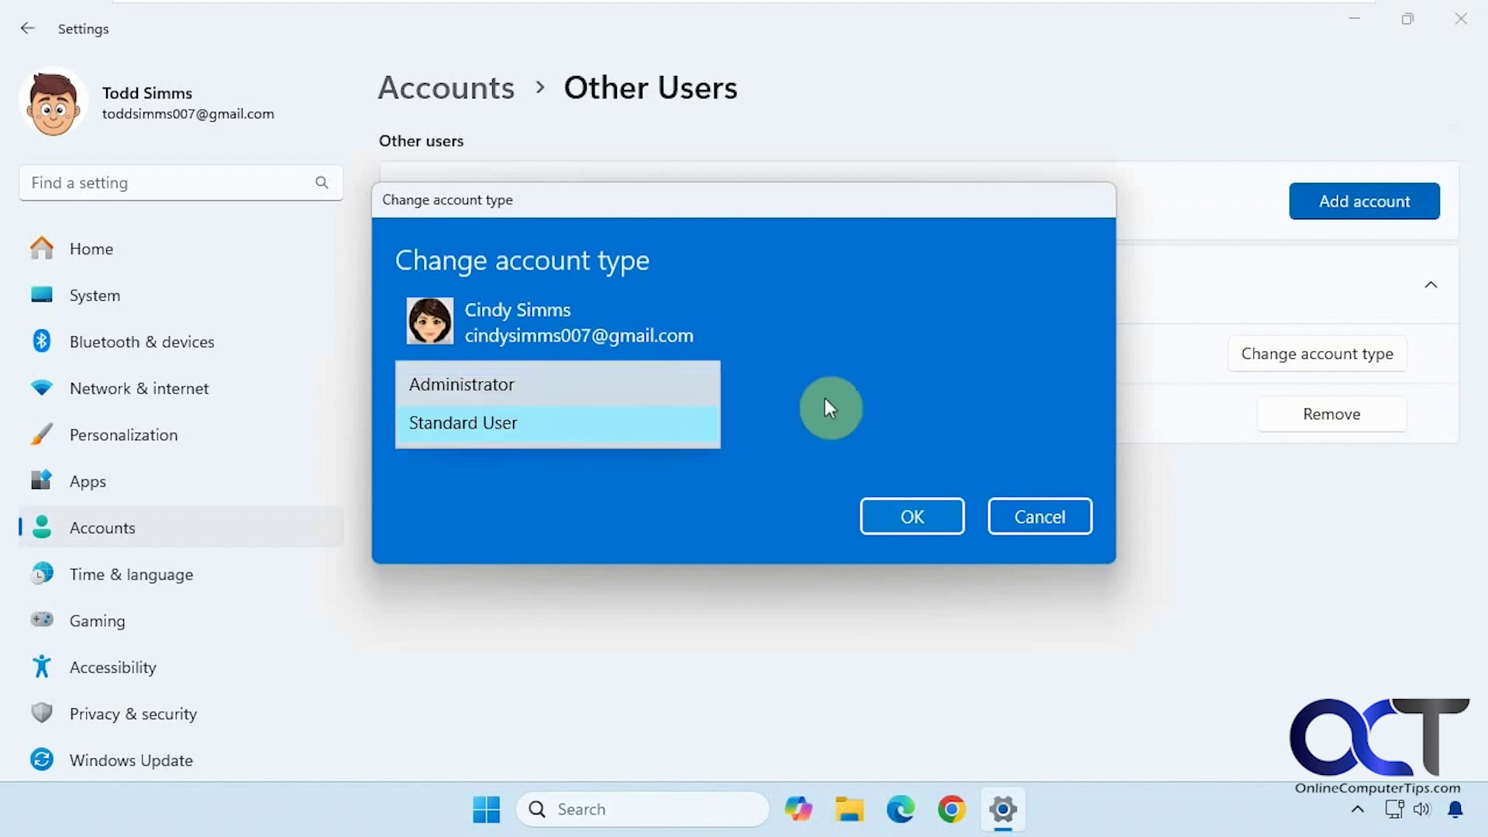
click(1031, 511)
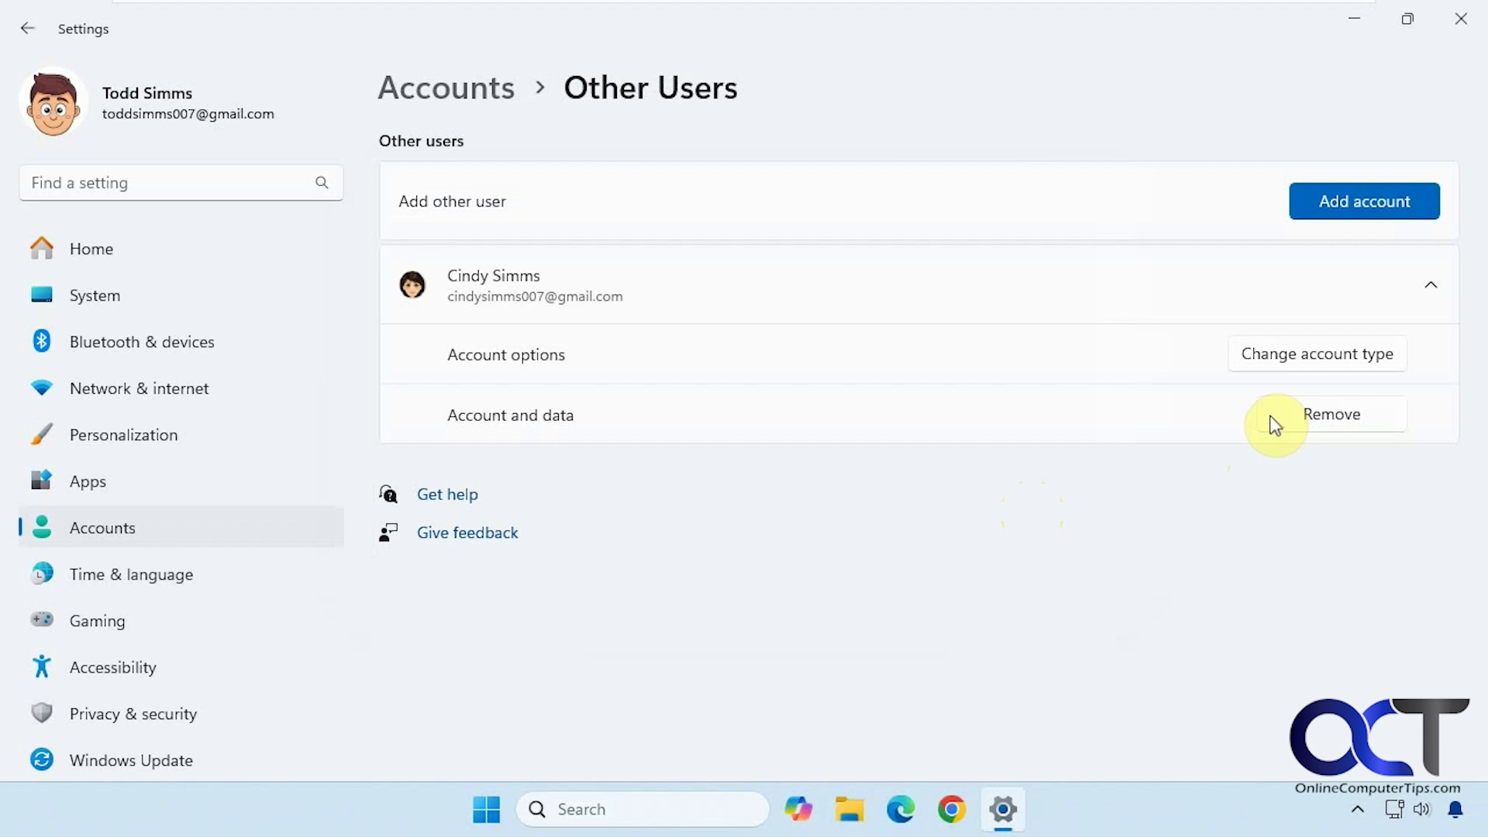
Begin adding a user without a Microsoft account, then step back to 'How will this person sign in?'.
click(1360, 203)
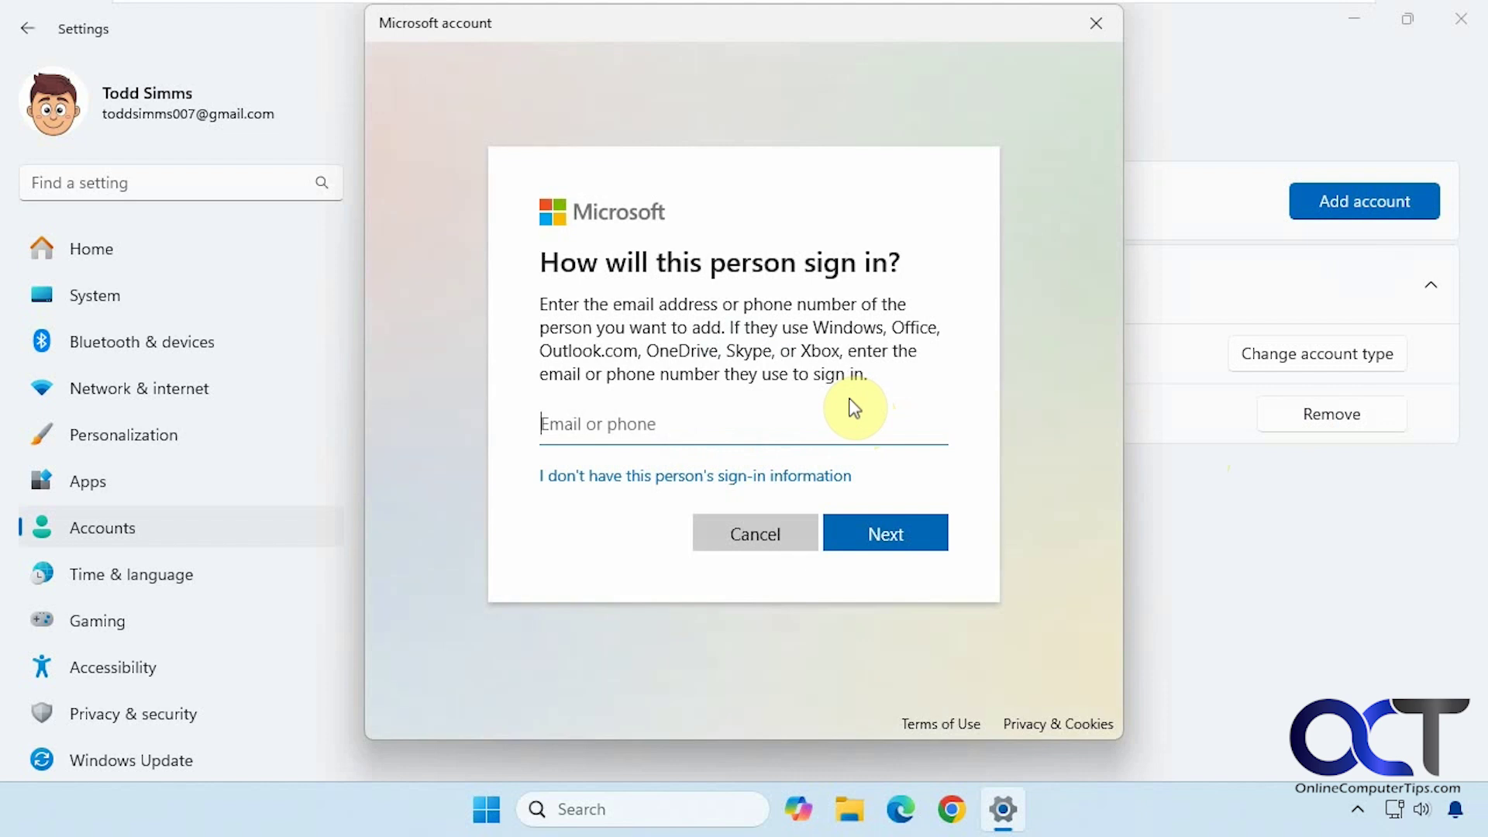
click(691, 487)
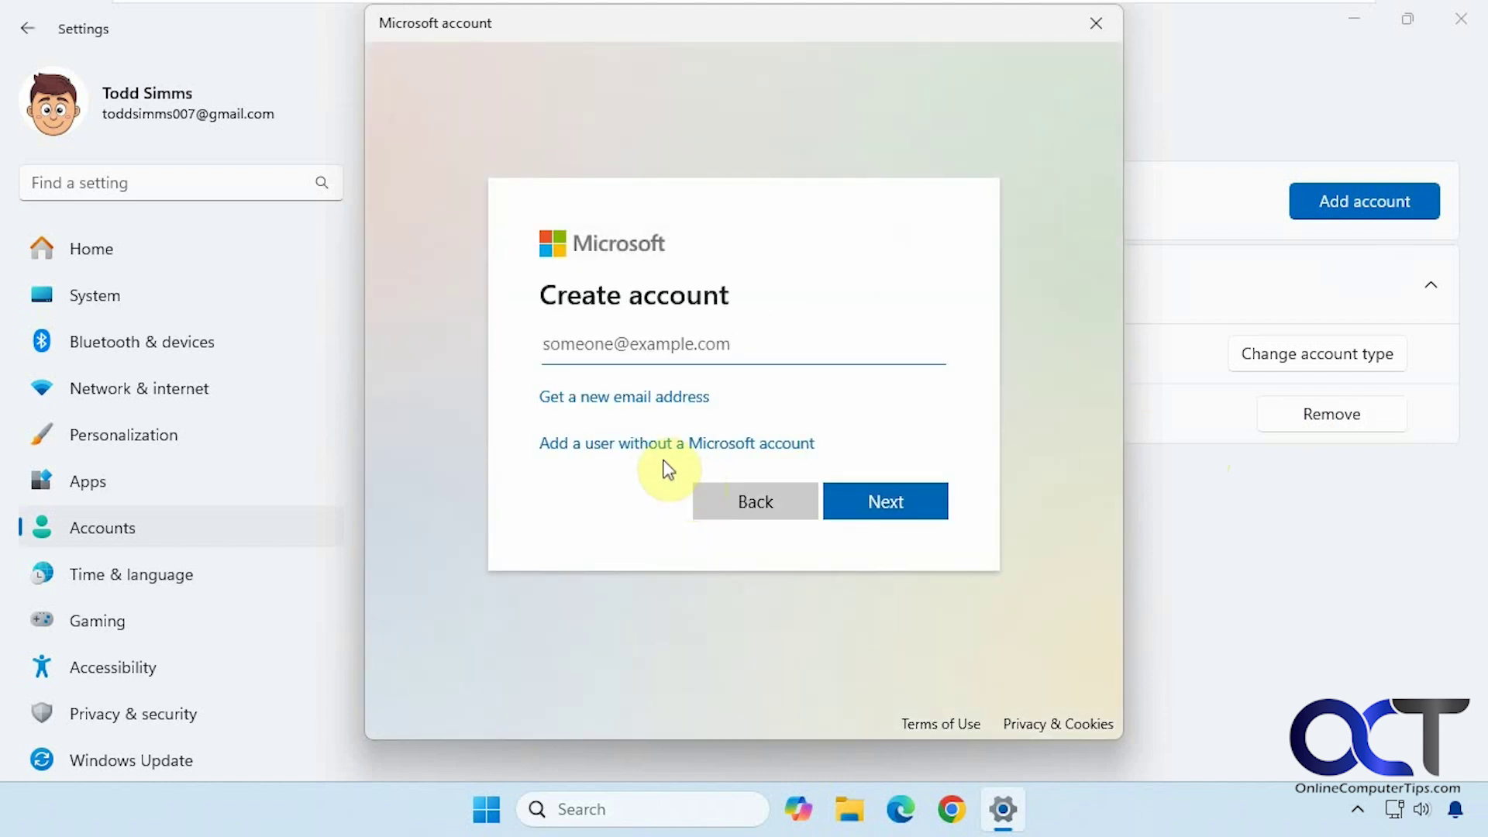
click(639, 446)
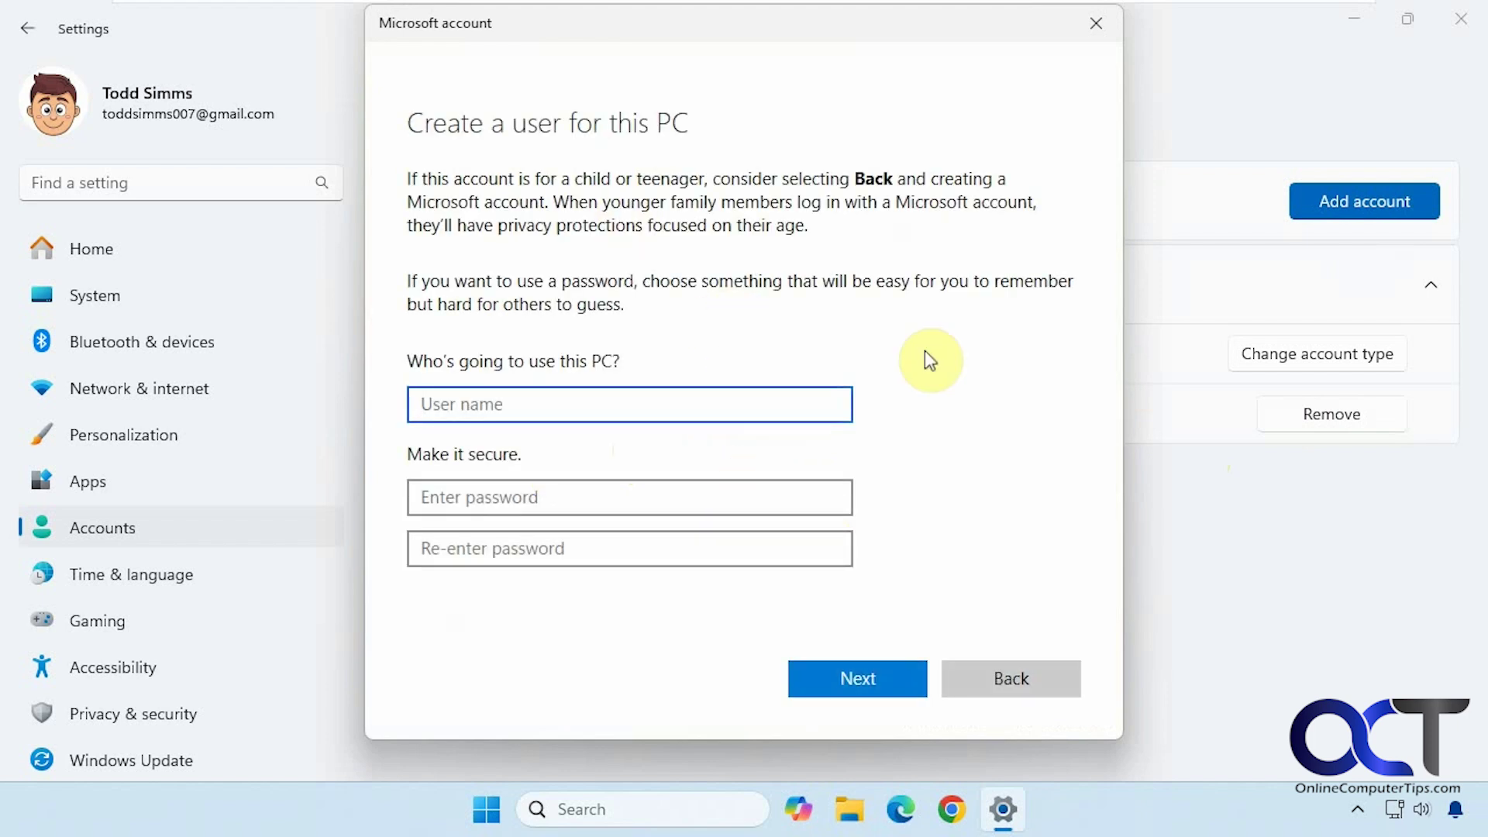
click(1006, 688)
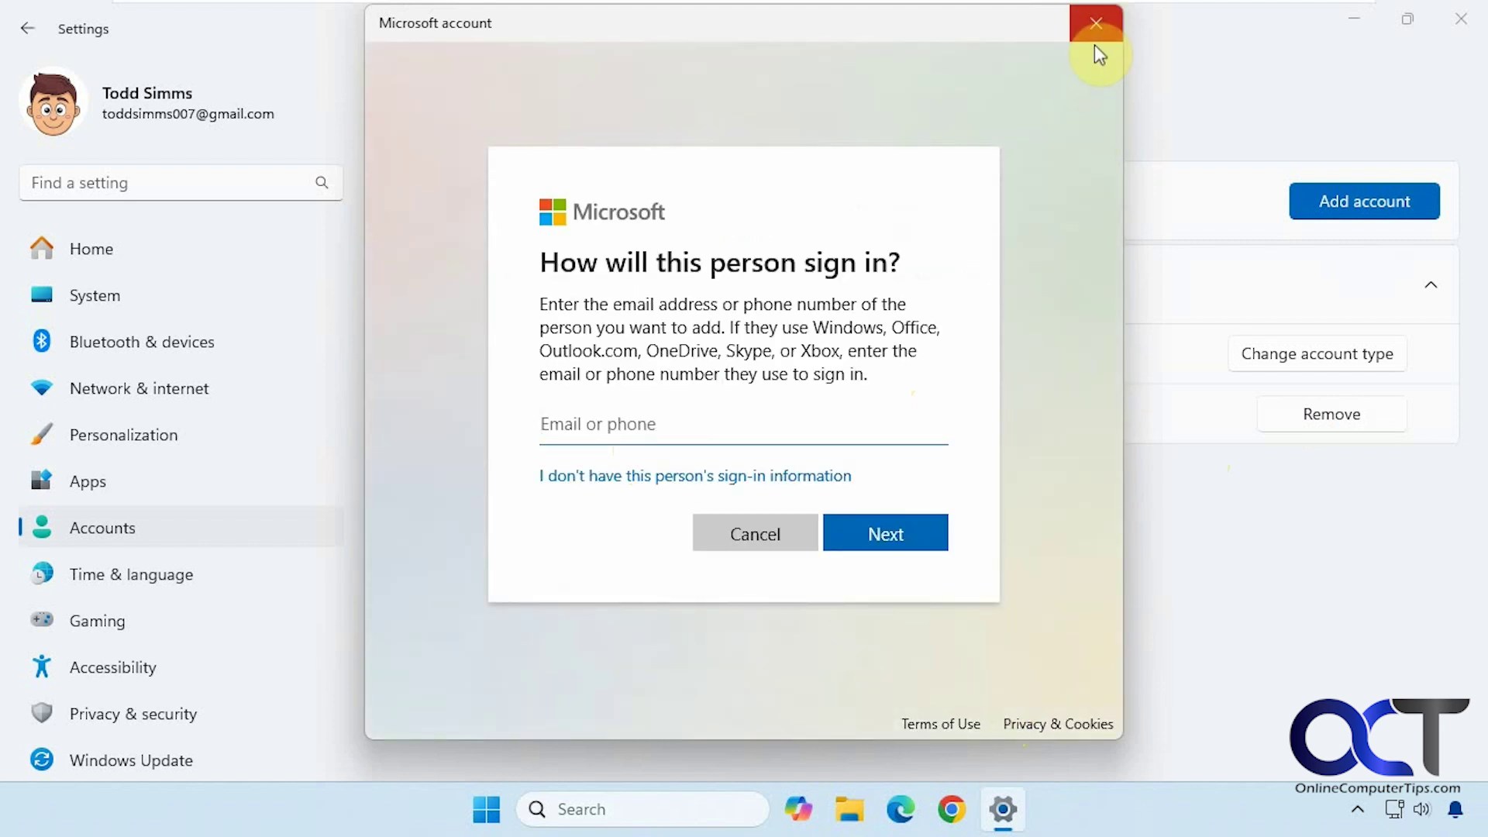
Close the add-user dialog, minimise Settings, and search Windows for 'control'.
click(1096, 28)
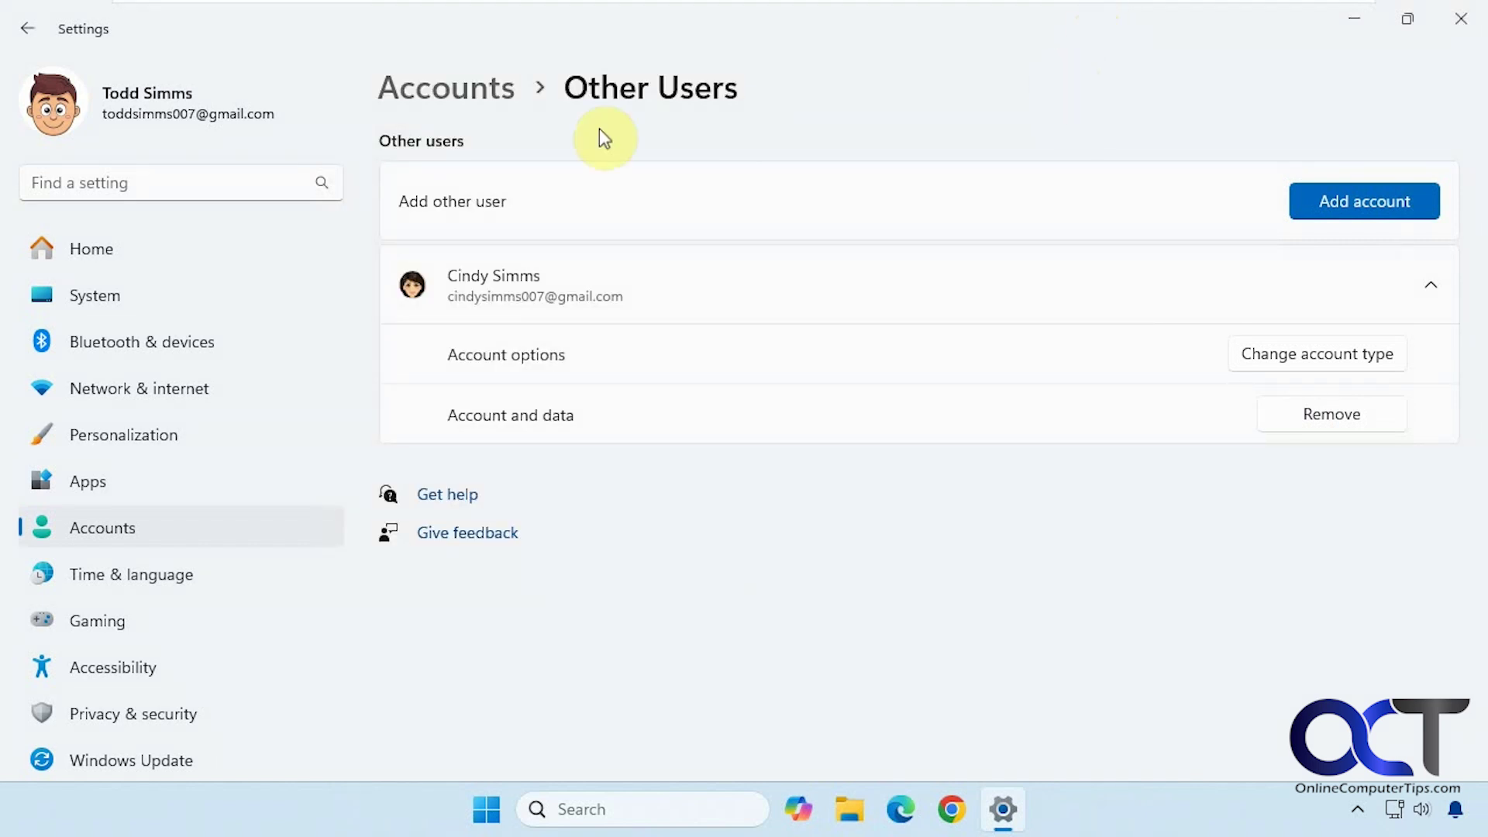
click(480, 97)
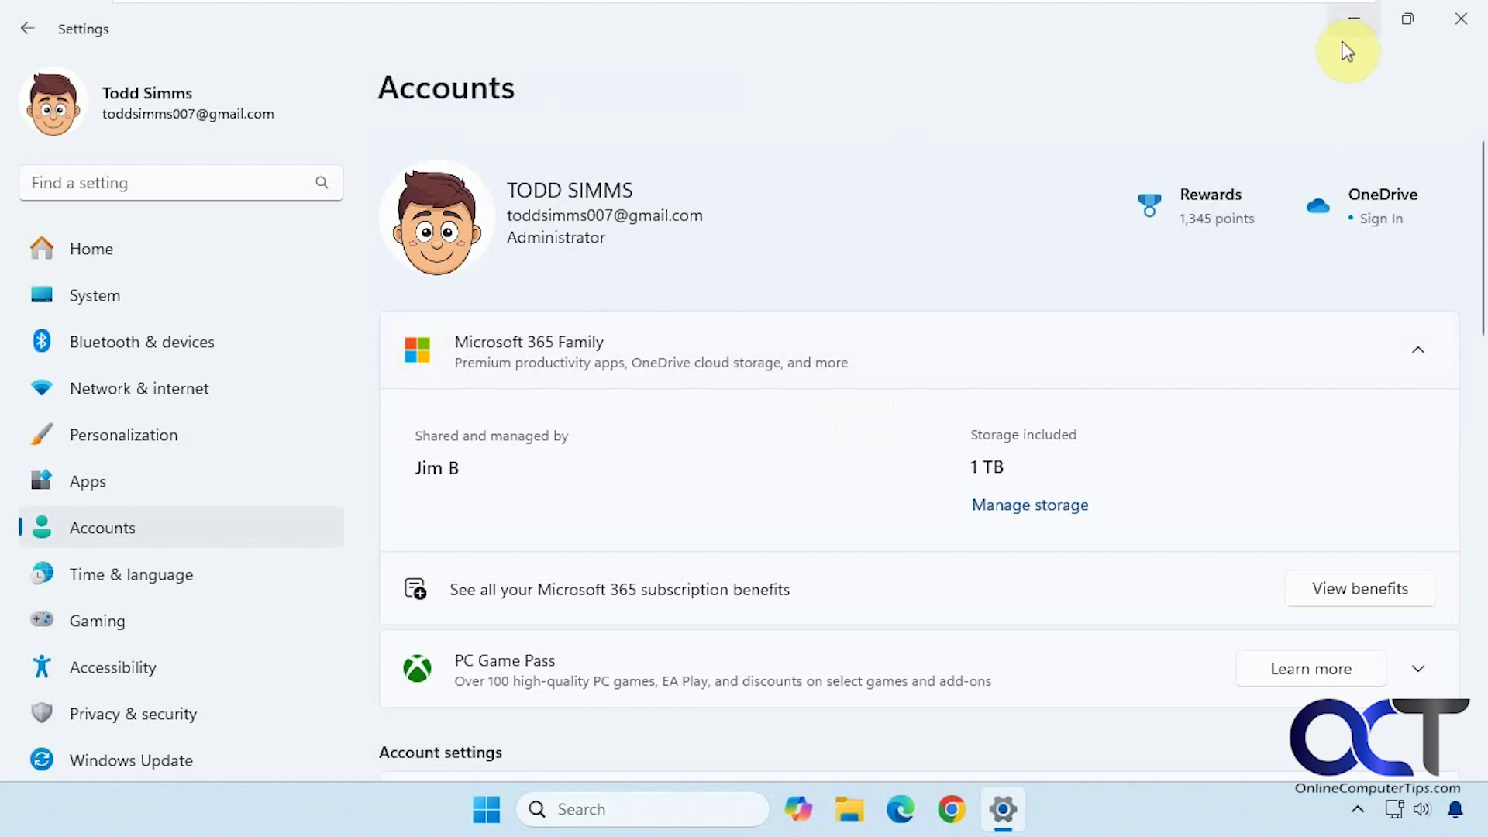
click(1353, 22)
click(597, 811)
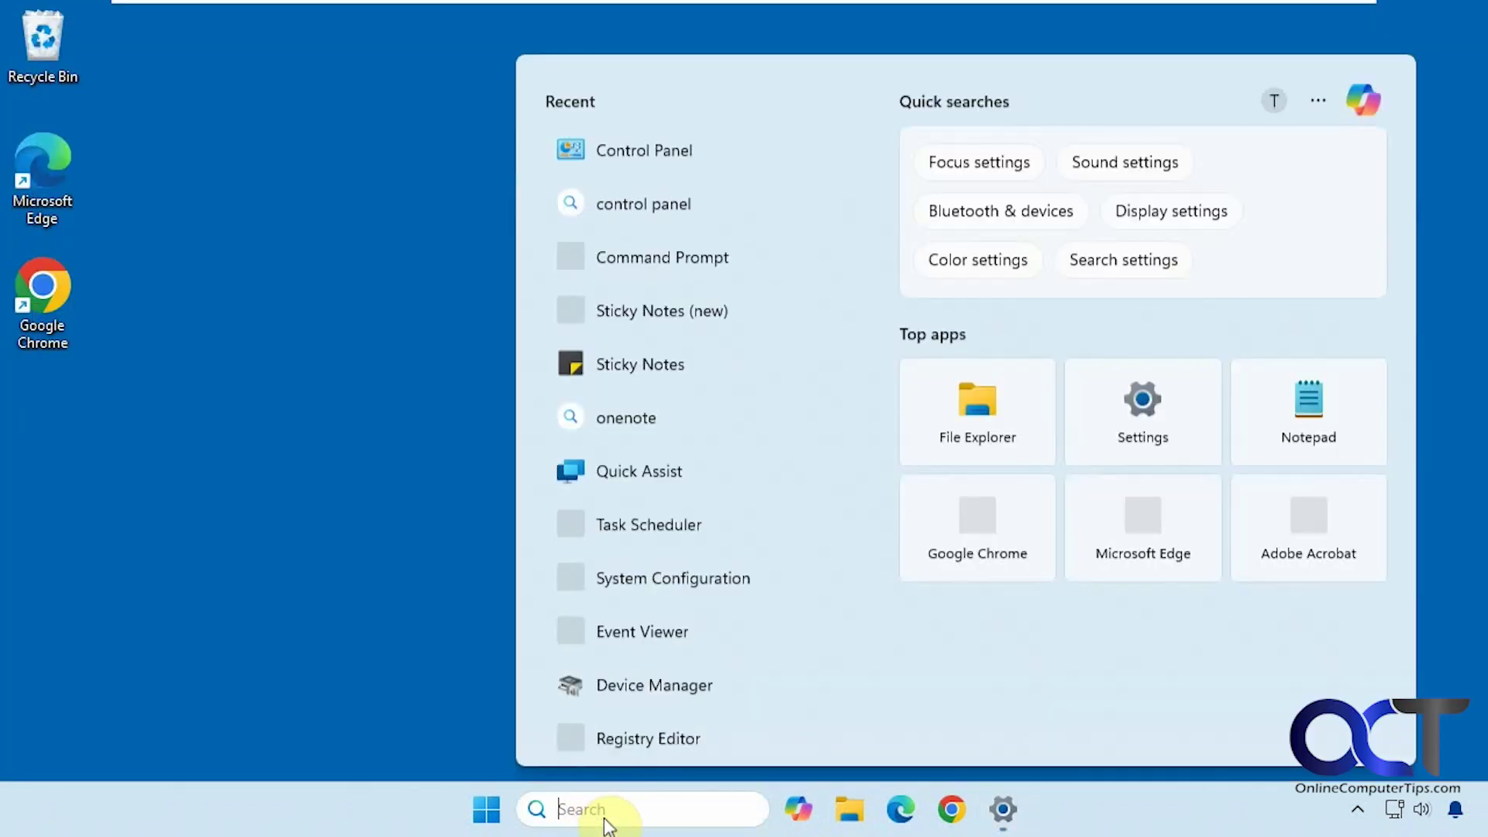
text(control)
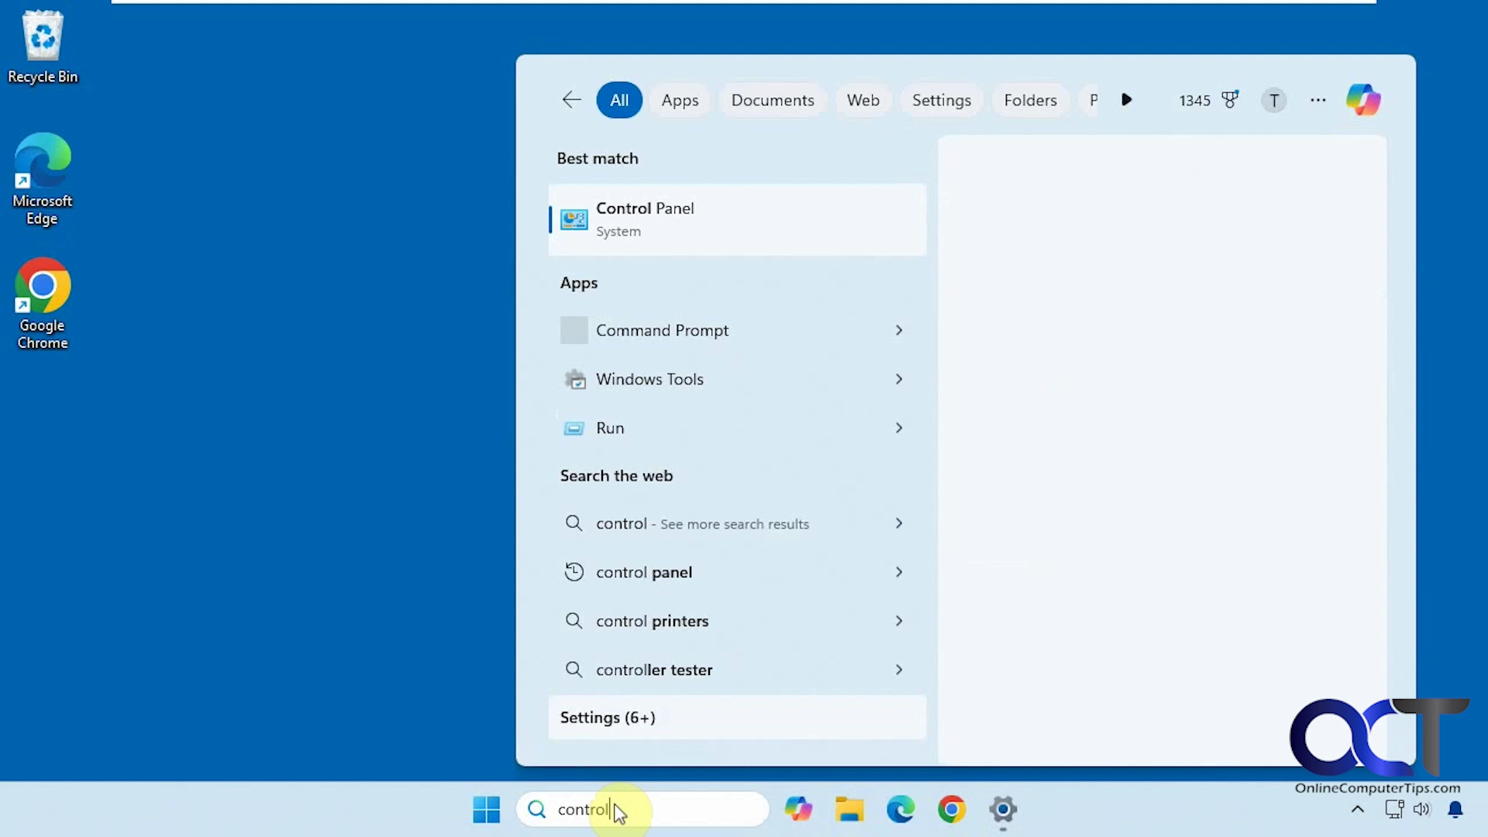
In Control Panel's User Accounts, view your PC settings info and the change-account-type page, then go back.
click(707, 225)
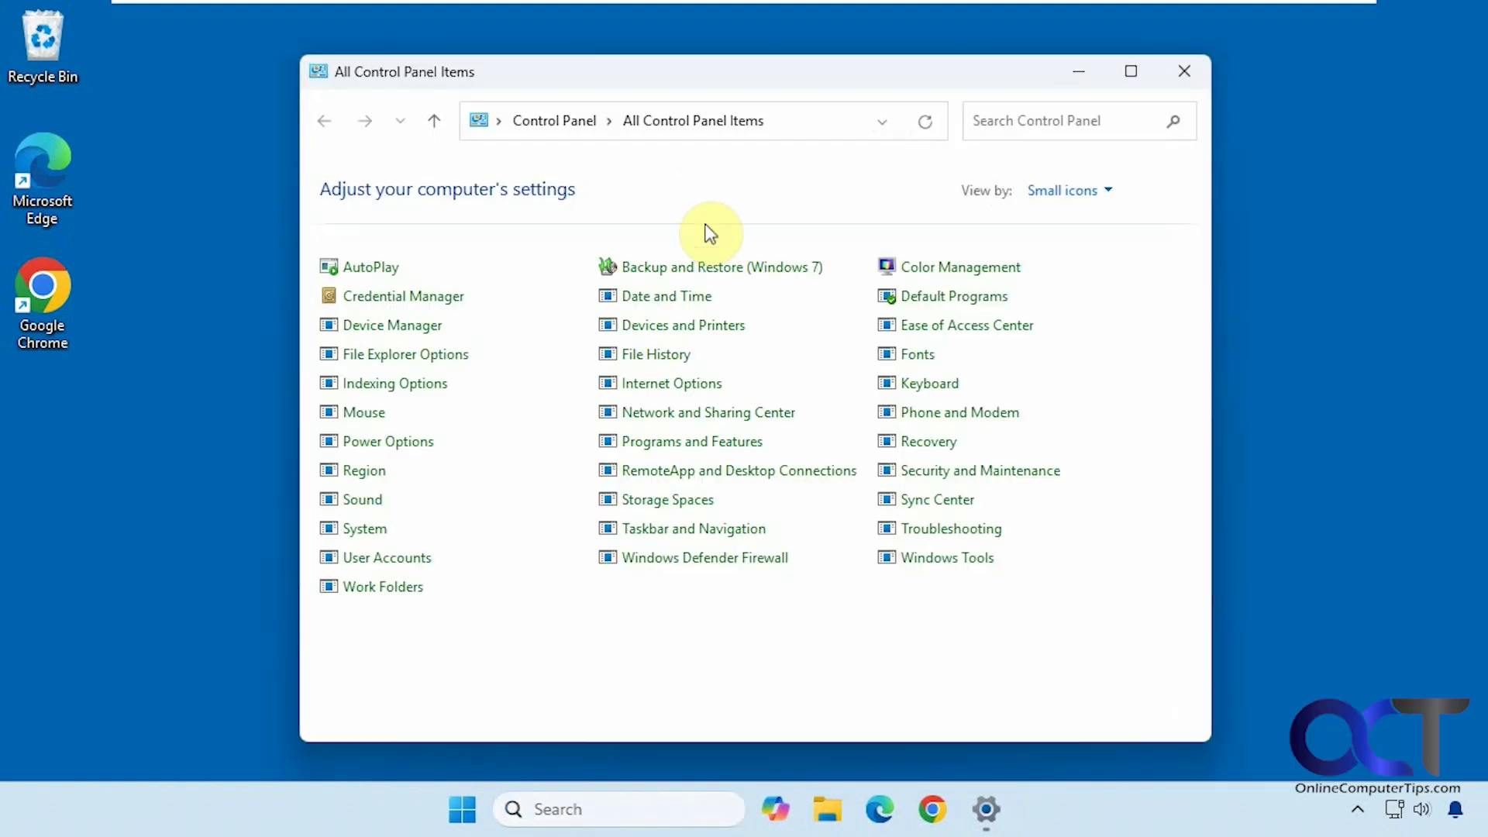
click(387, 560)
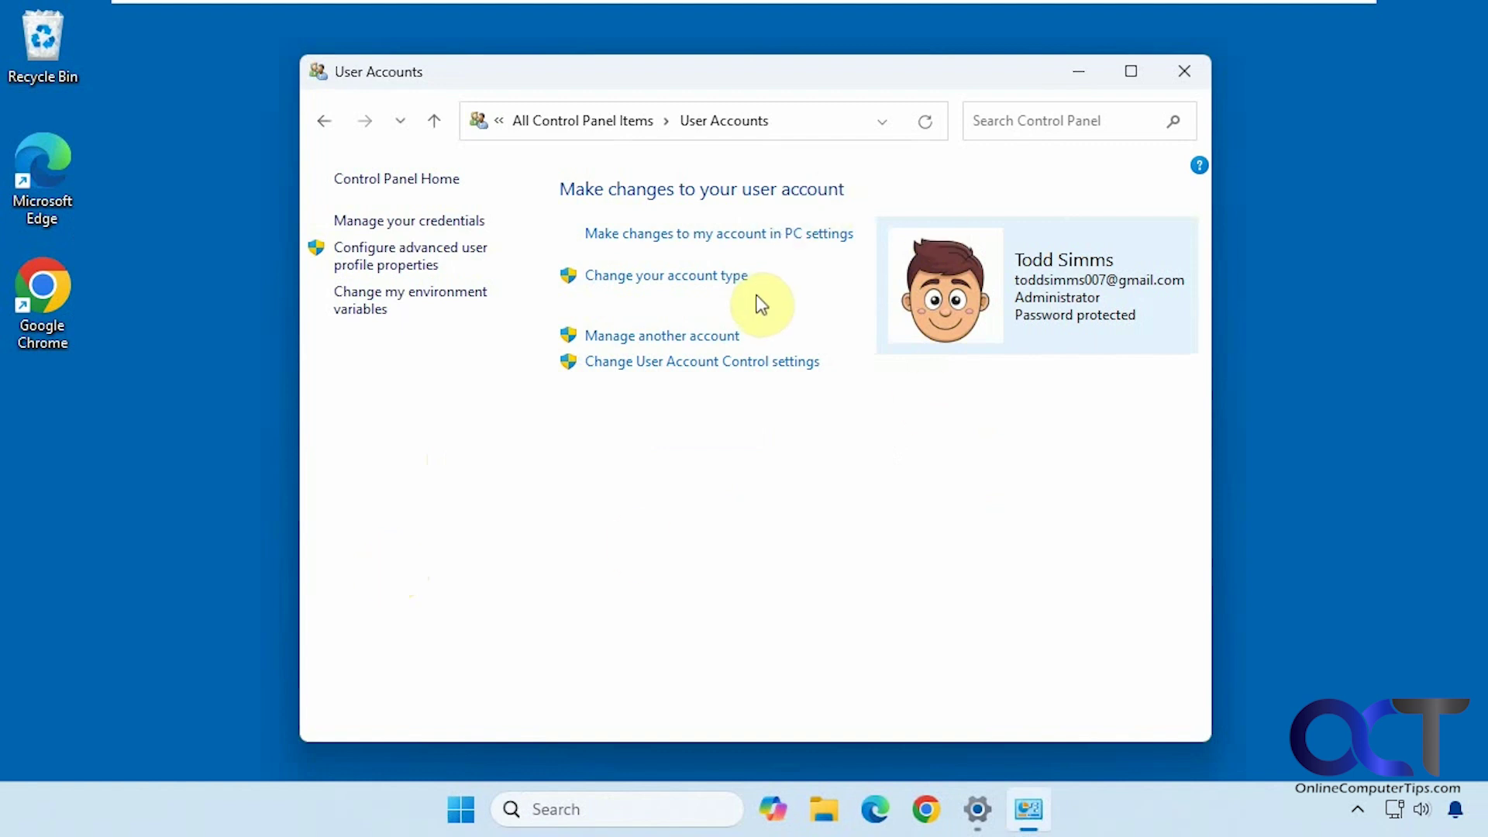
click(758, 242)
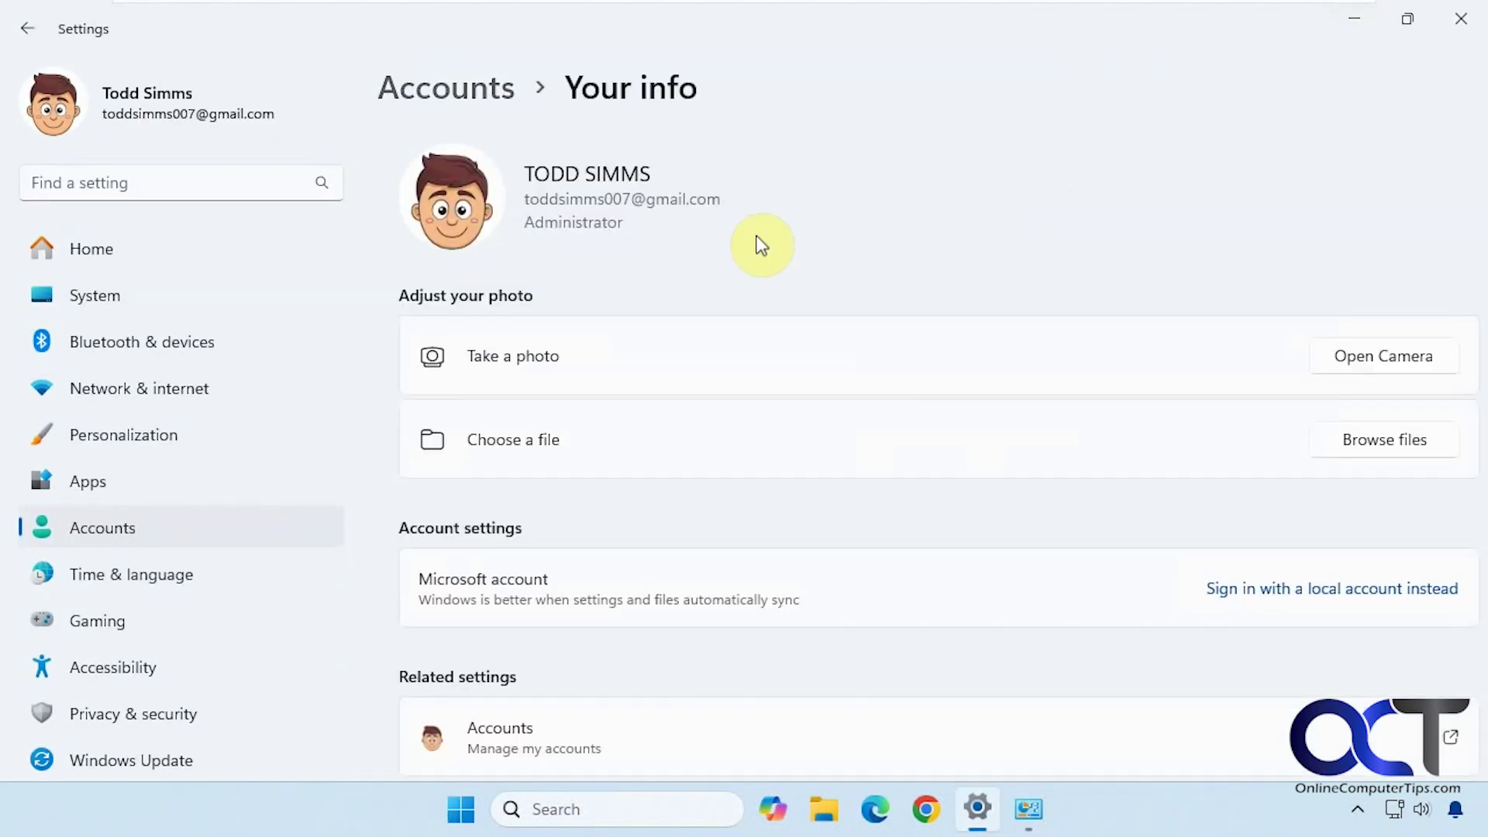
click(1457, 20)
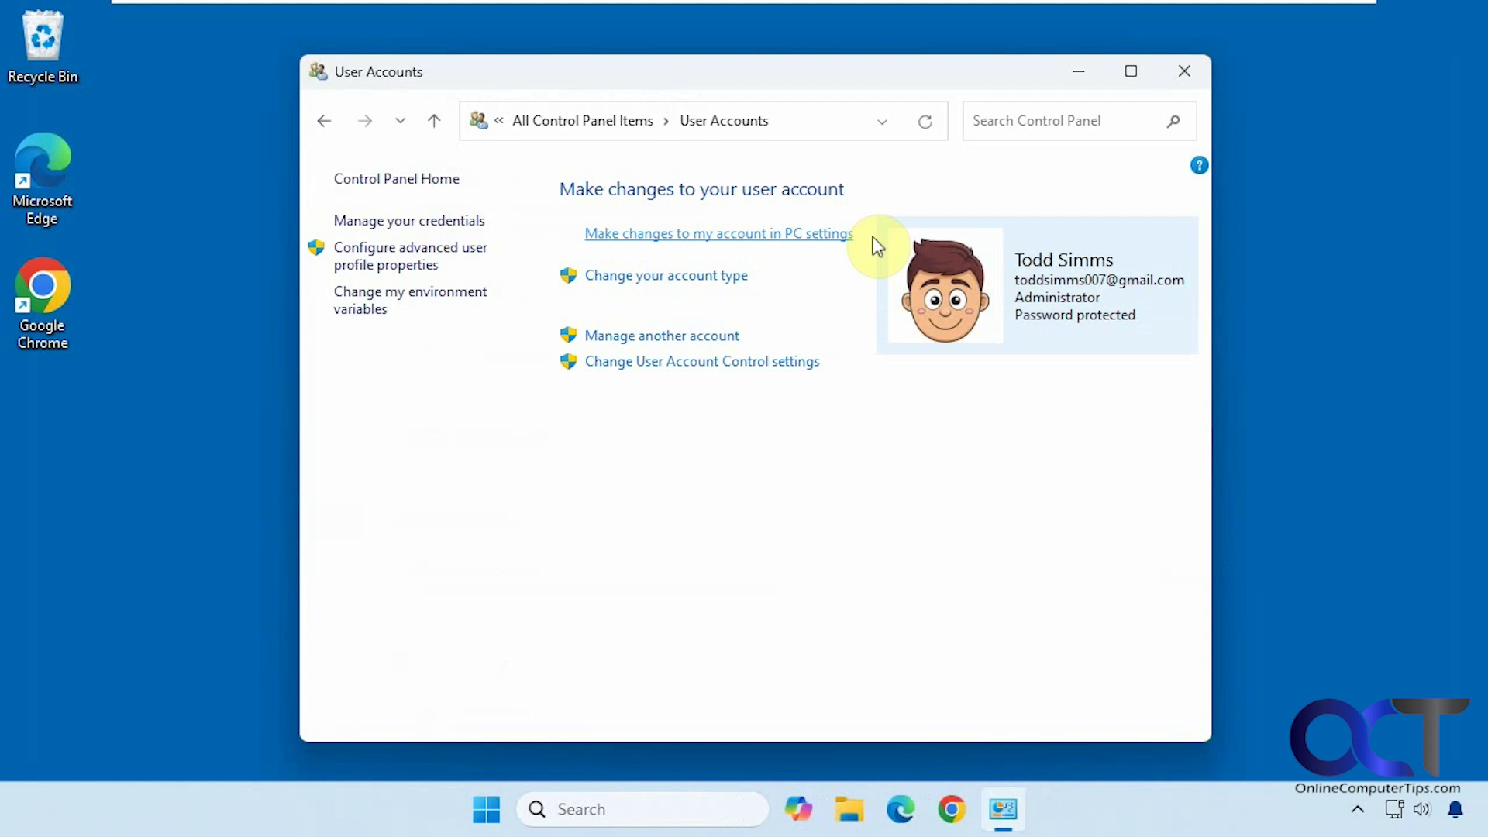
click(705, 276)
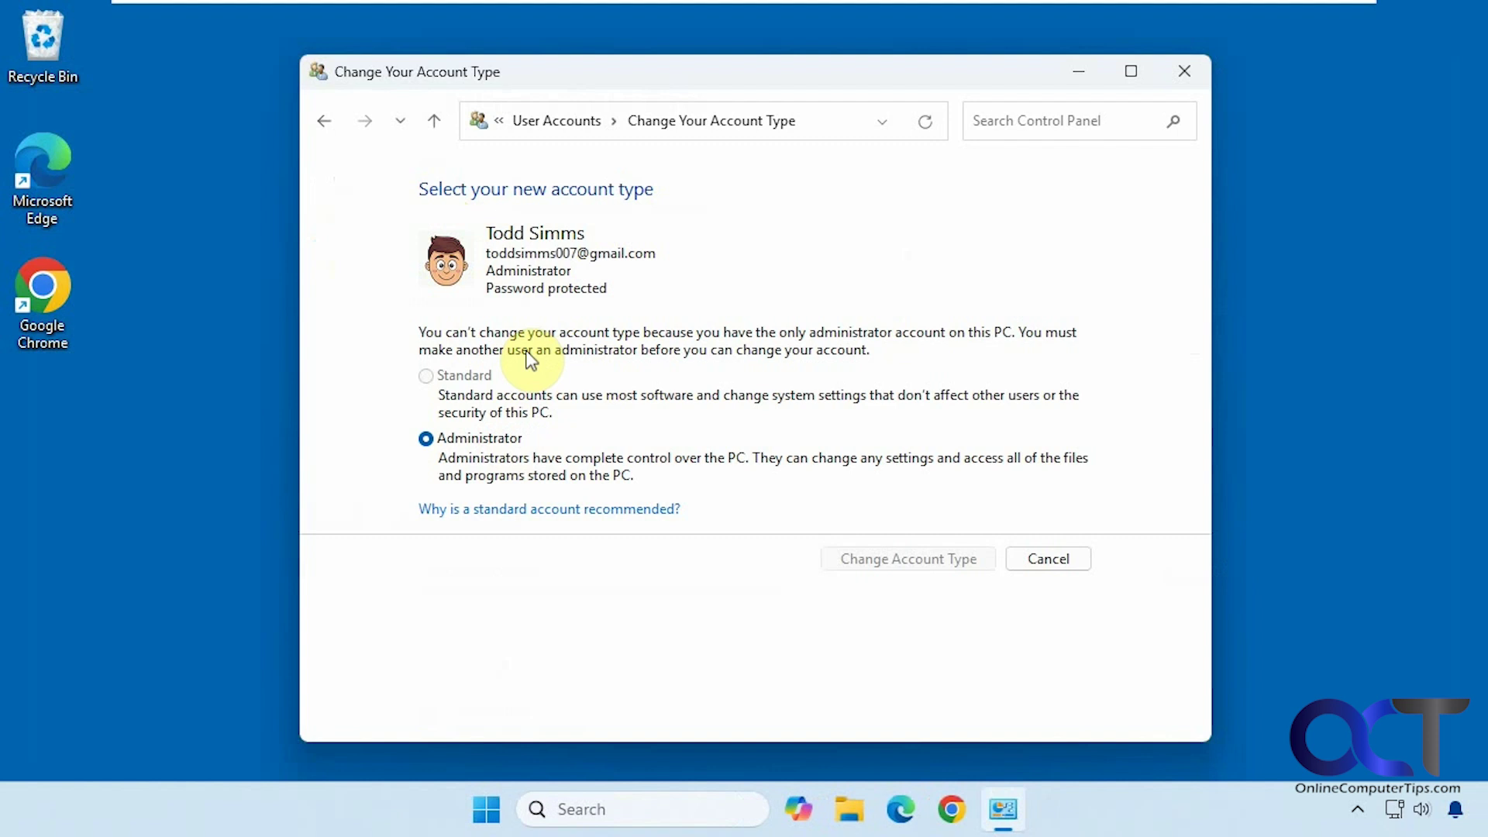
click(325, 121)
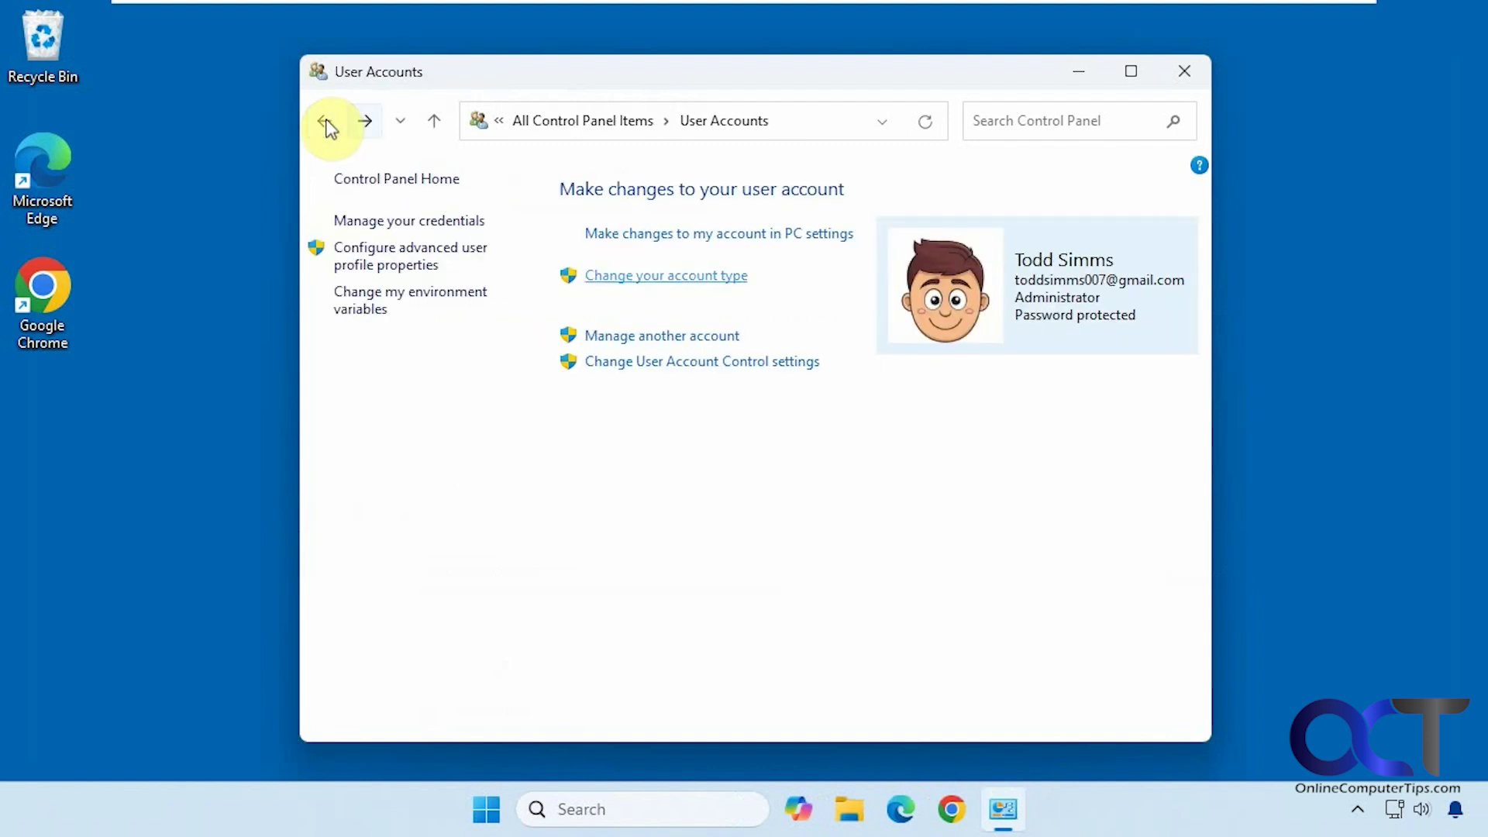
Open the second user's account type choices, then back out to User Accounts leaving it Standard.
click(697, 339)
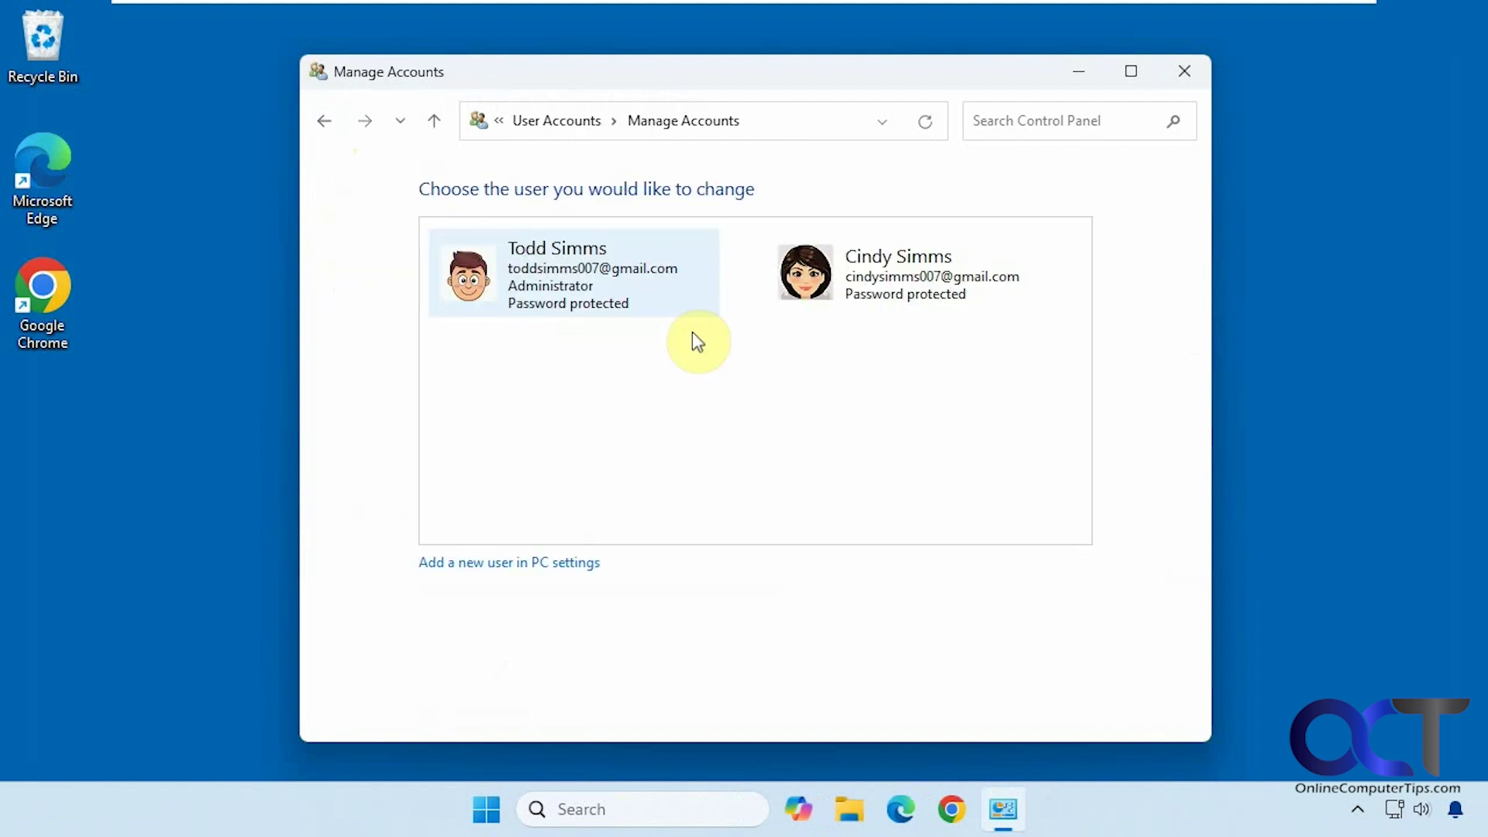
click(853, 277)
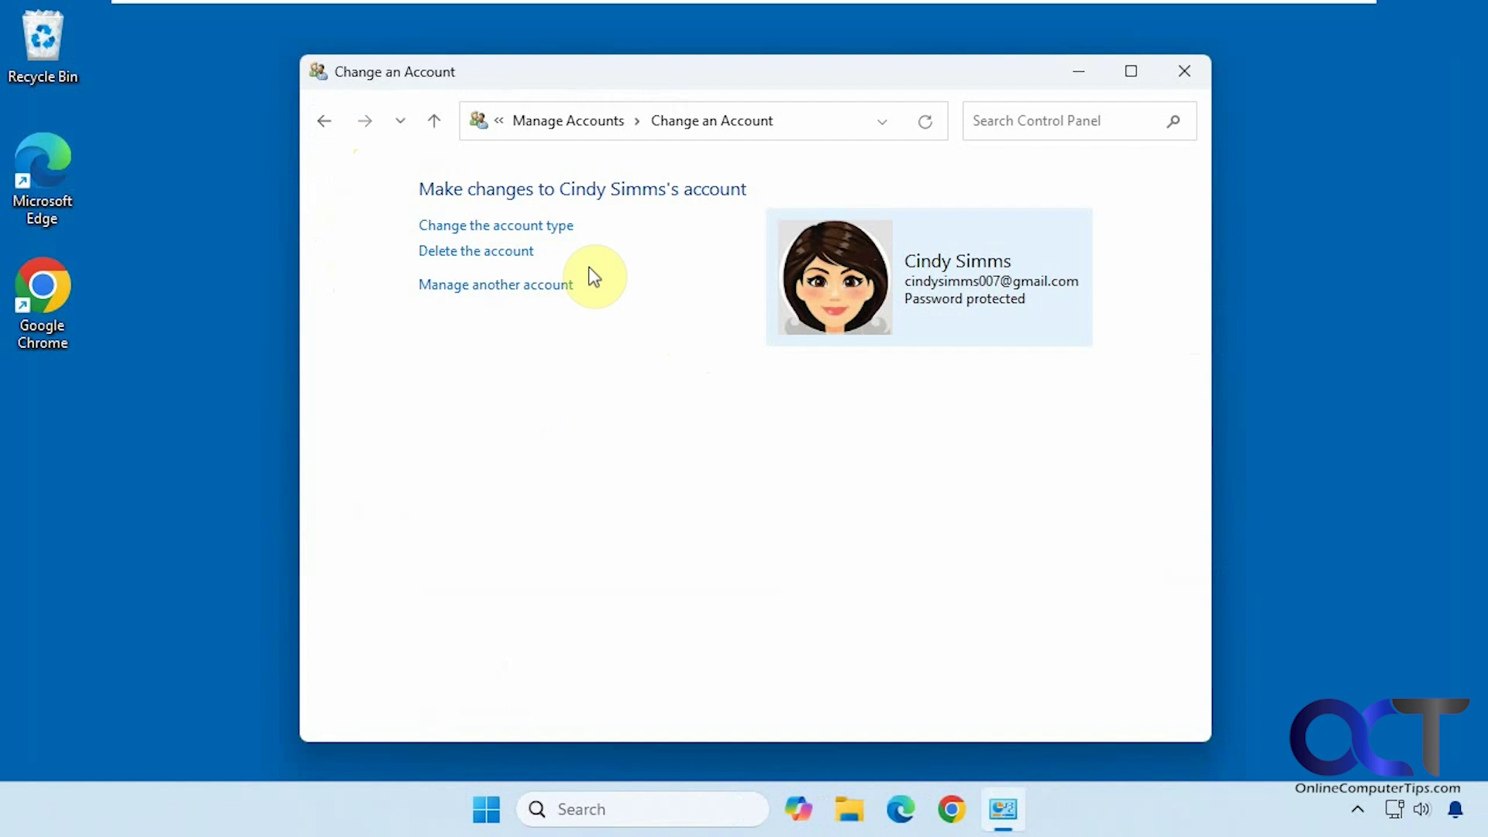
click(562, 233)
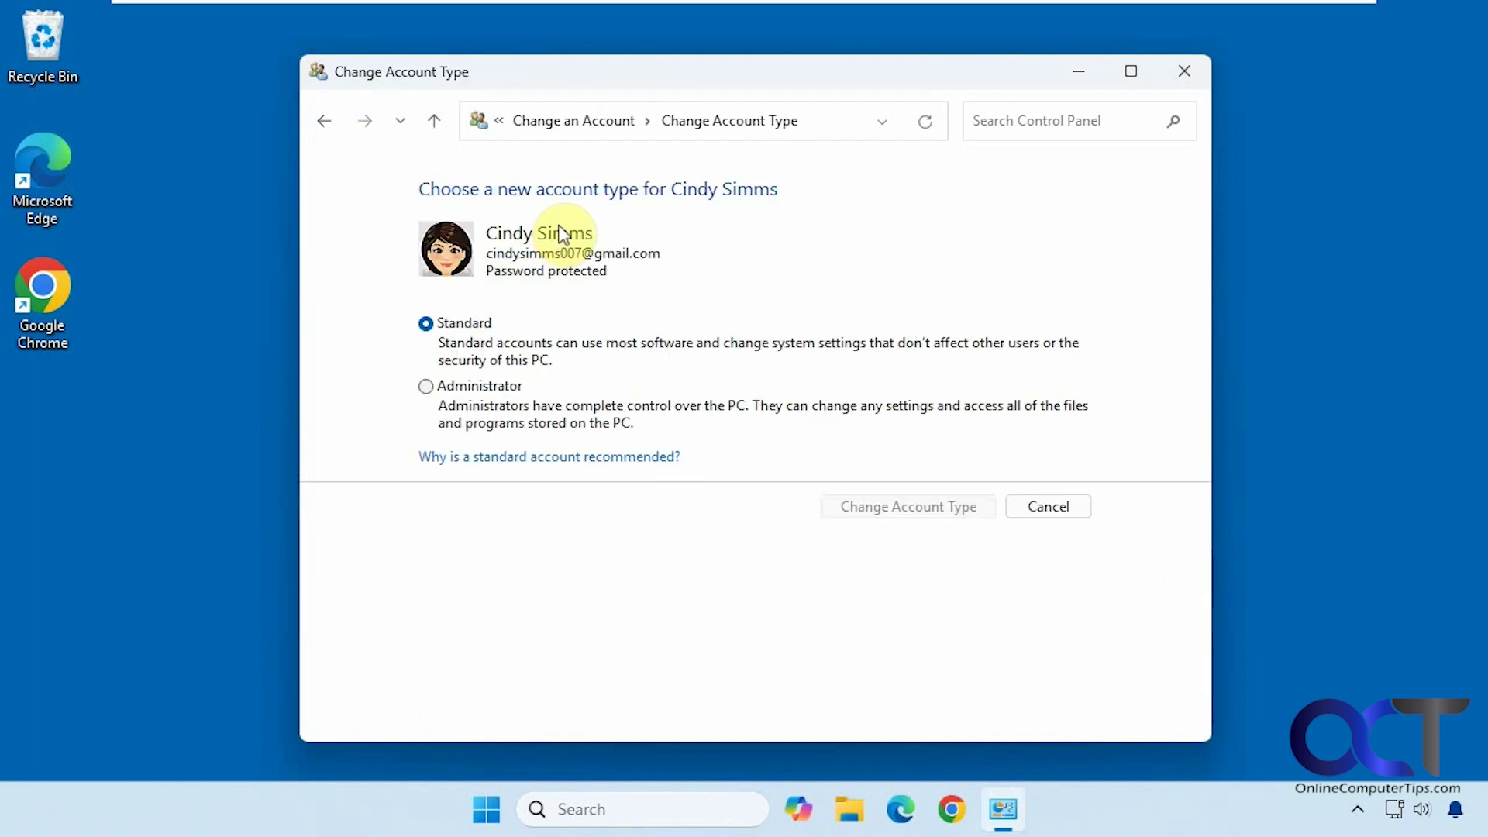
click(323, 121)
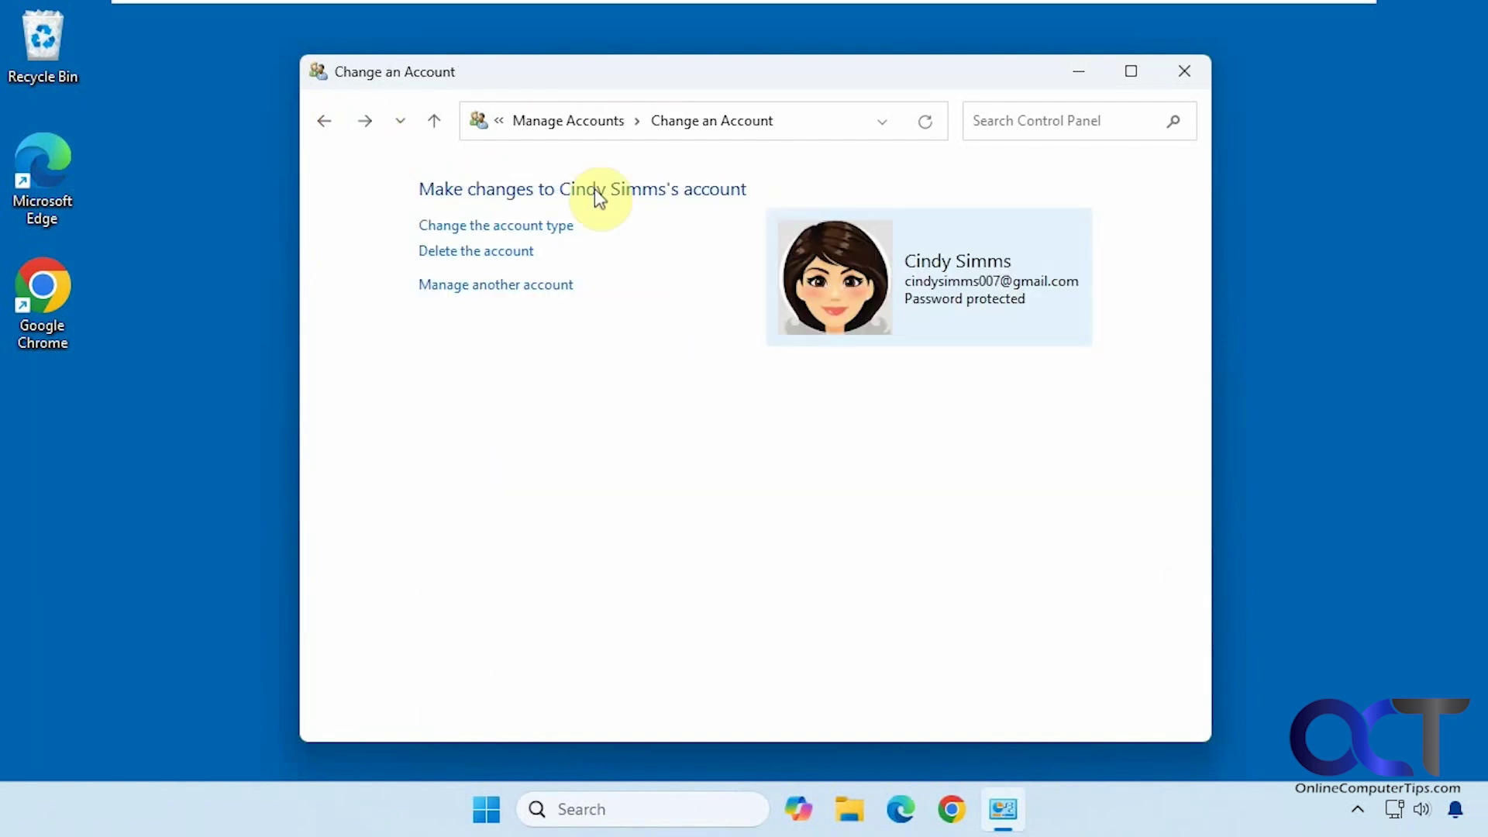
click(326, 122)
click(323, 121)
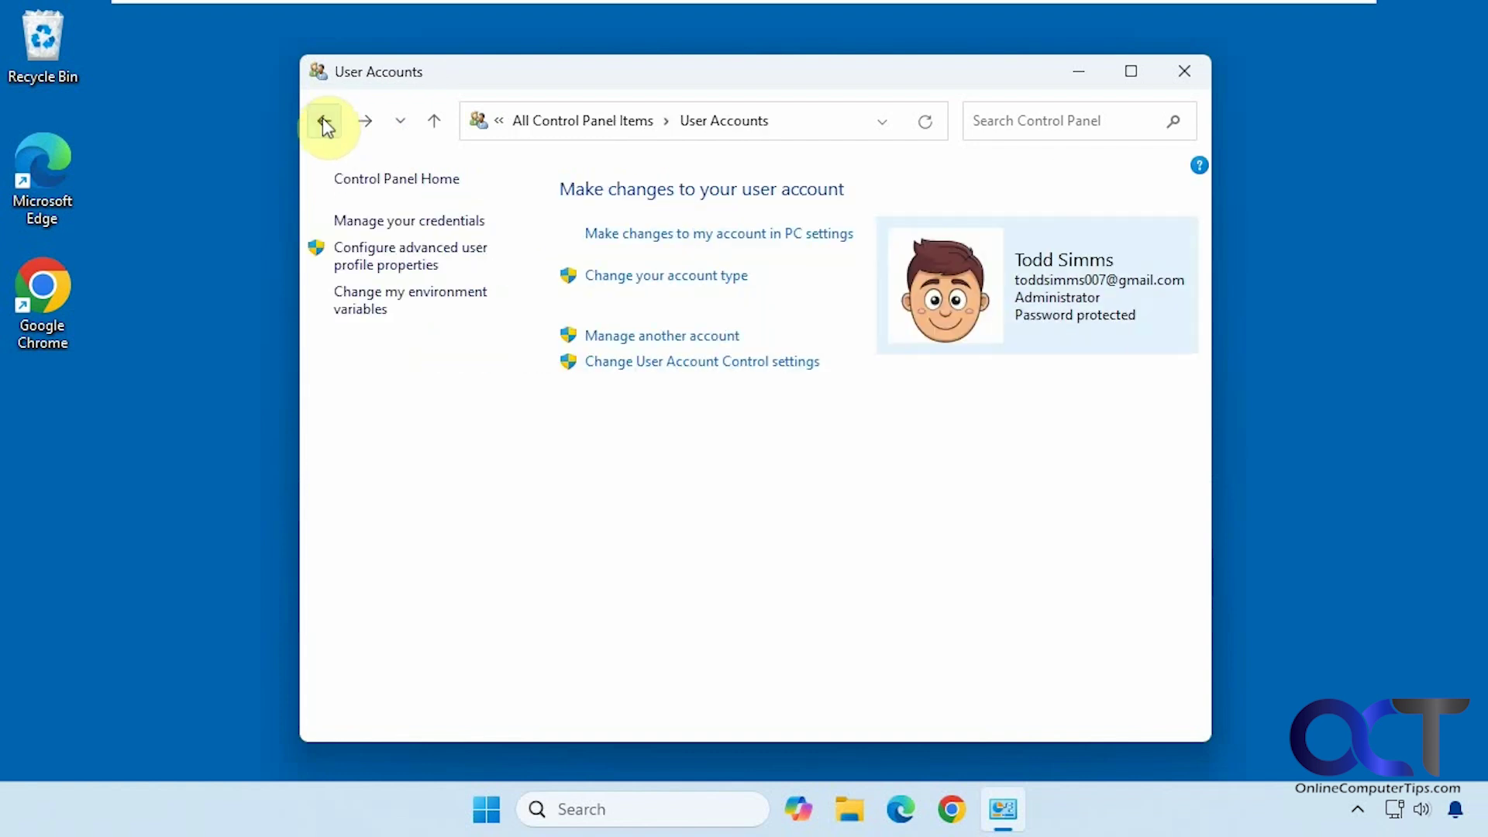
click(432, 221)
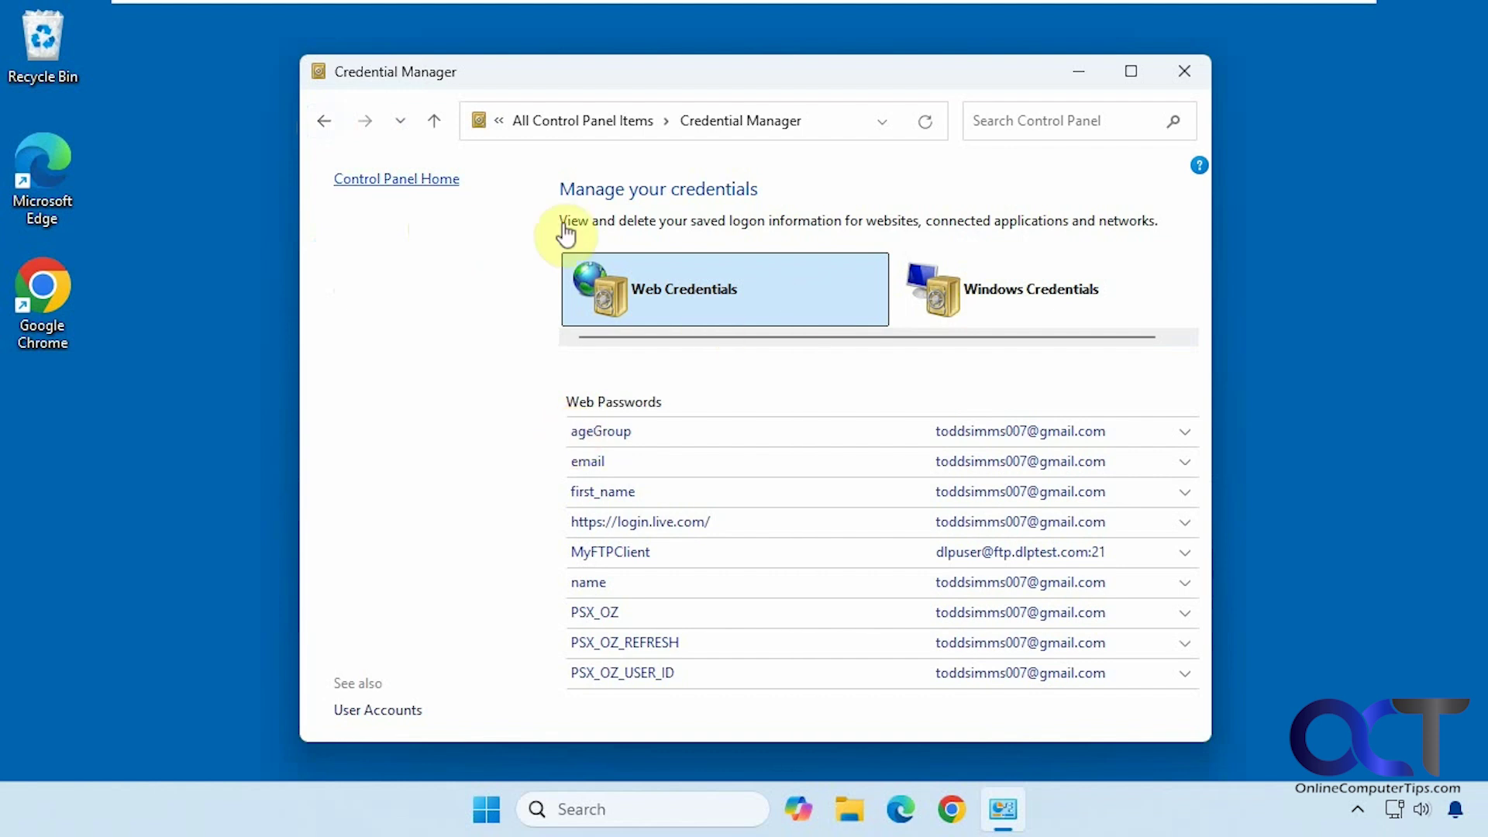
click(324, 121)
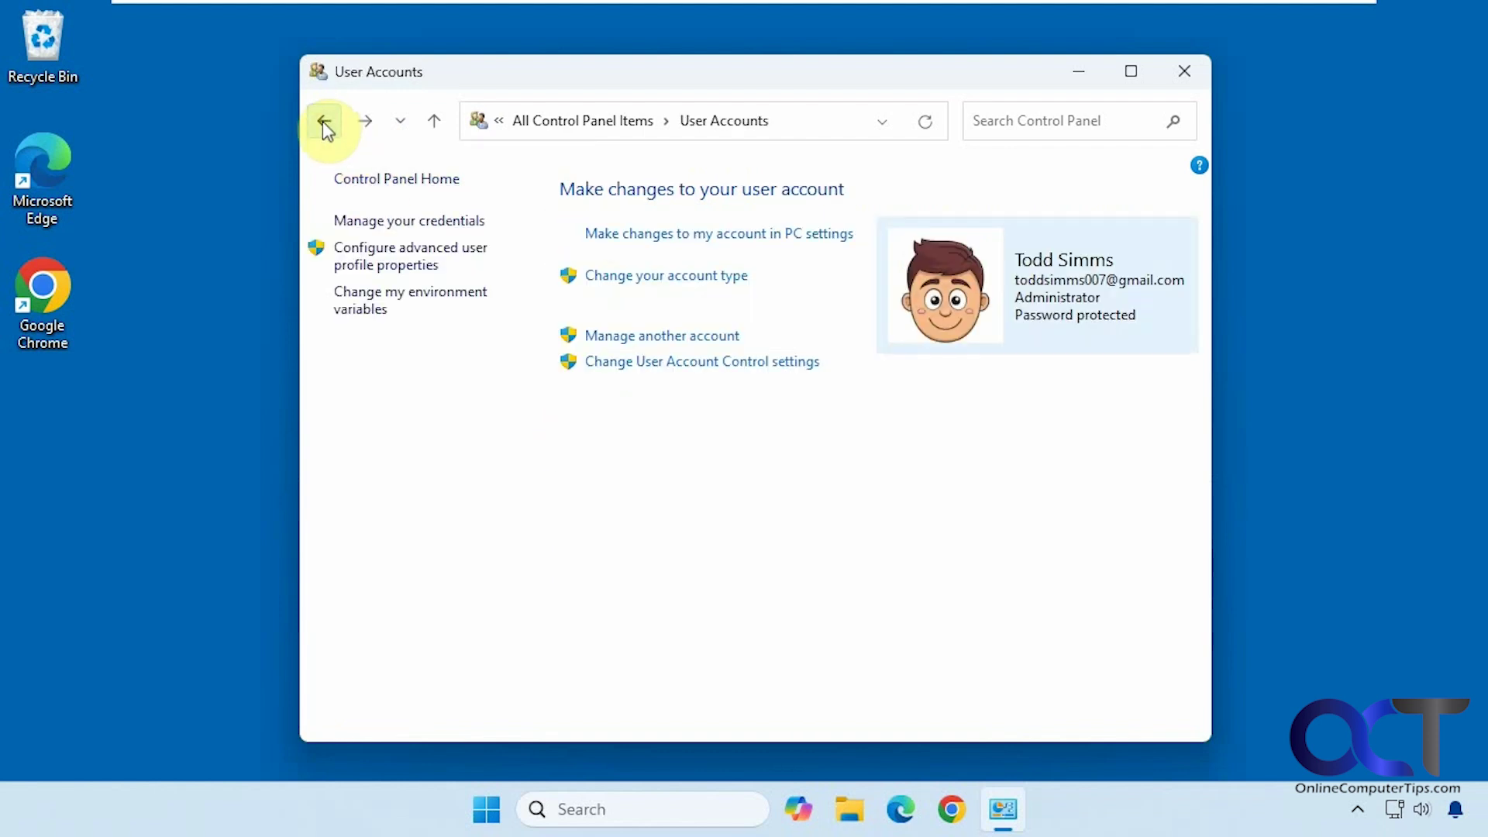
click(404, 268)
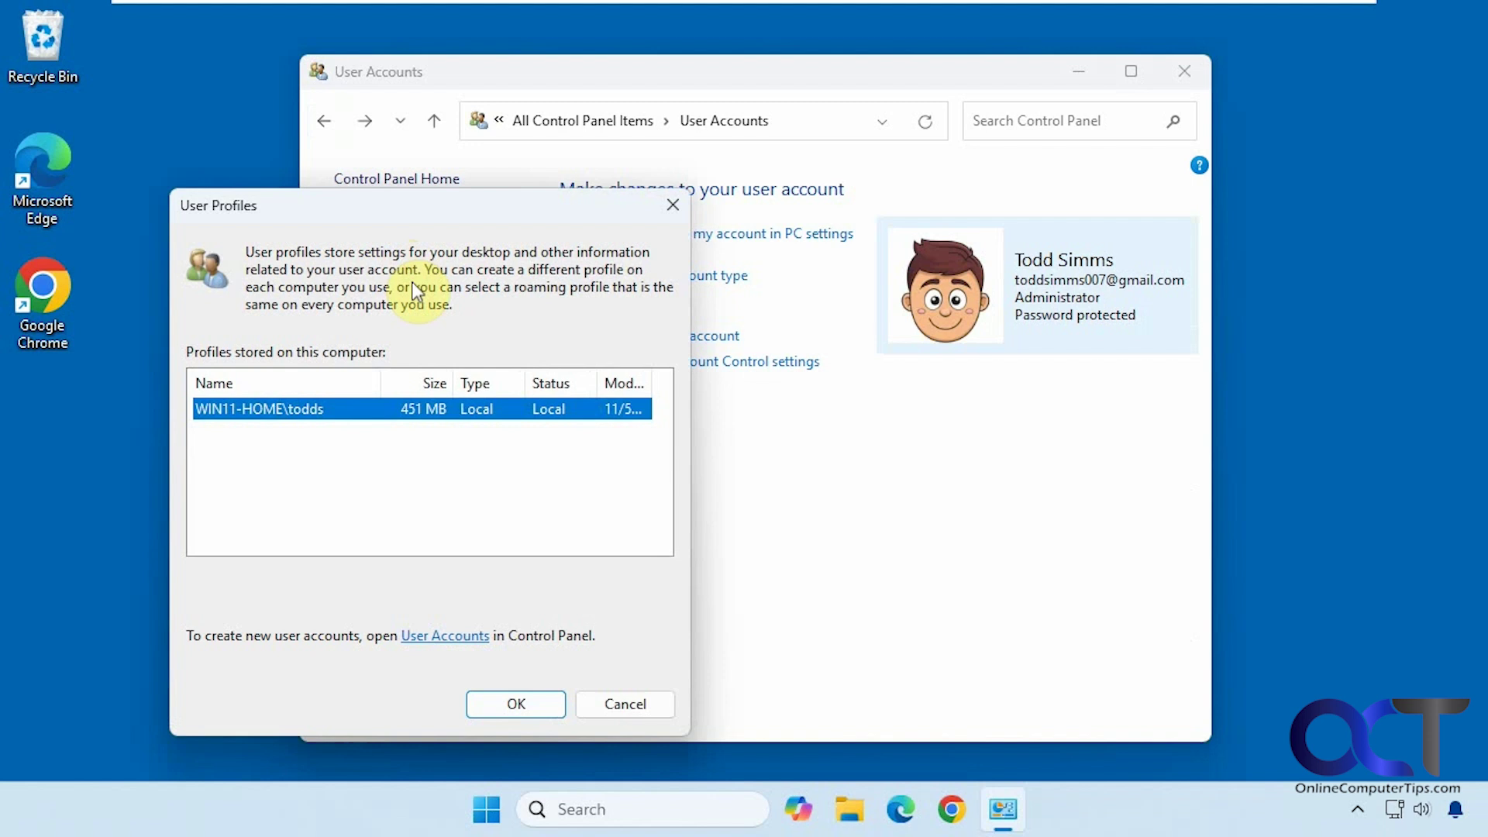
click(634, 699)
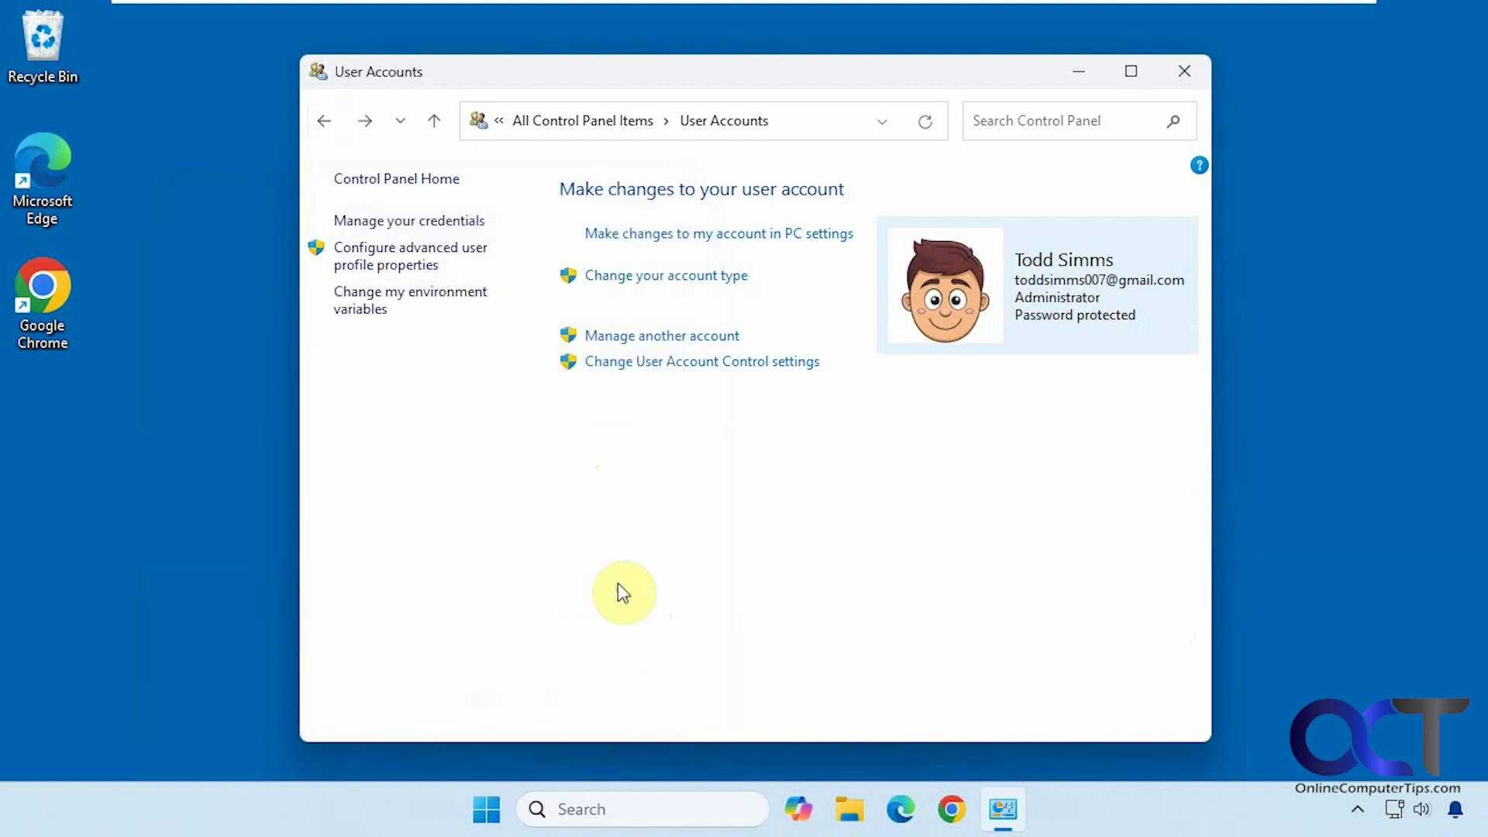
Close Control Panel and launch 'netplwiz' from Windows search.
click(1185, 77)
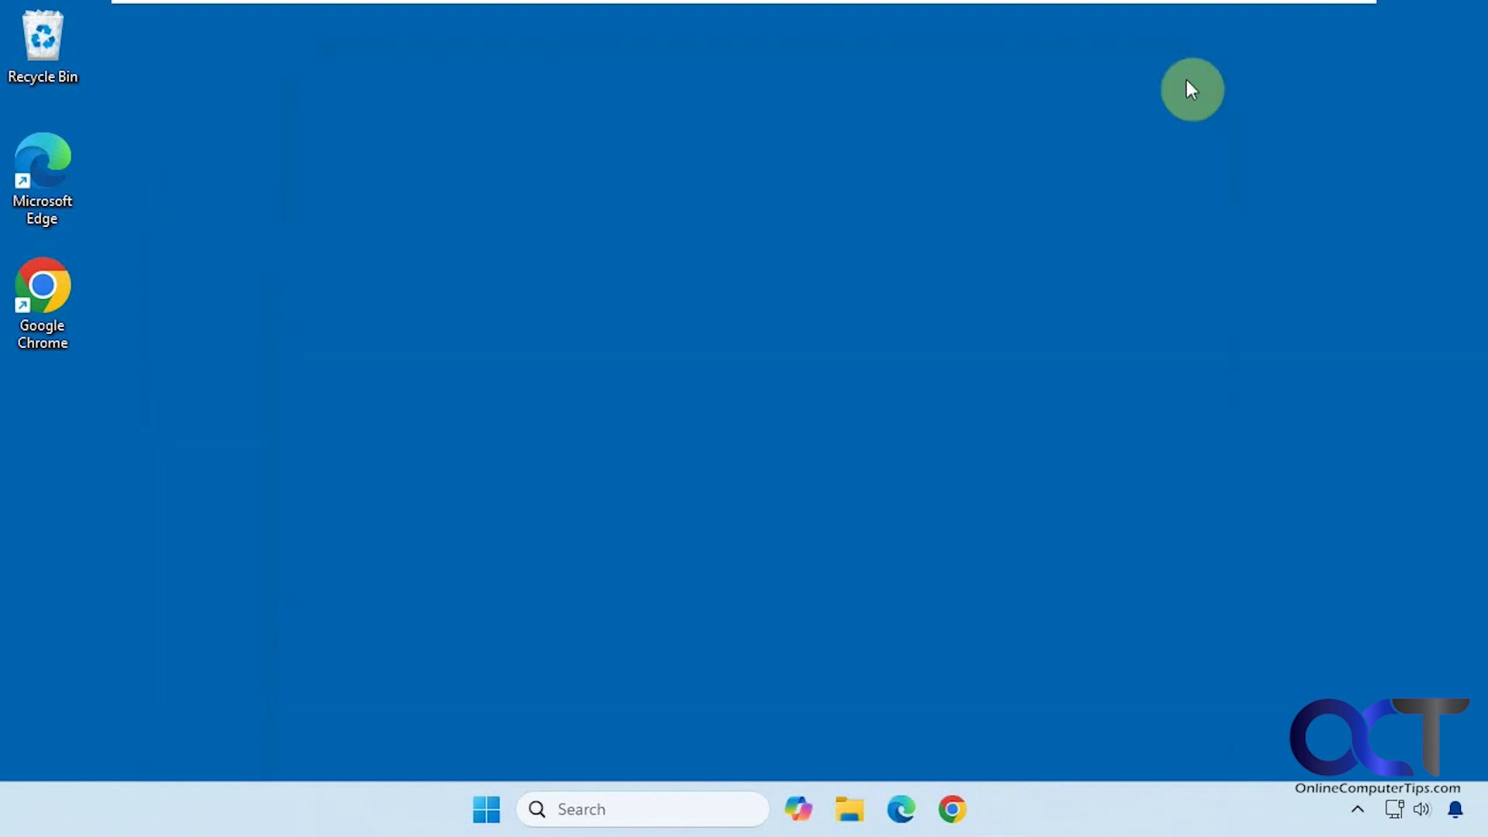
click(625, 807)
text(netplwiz)
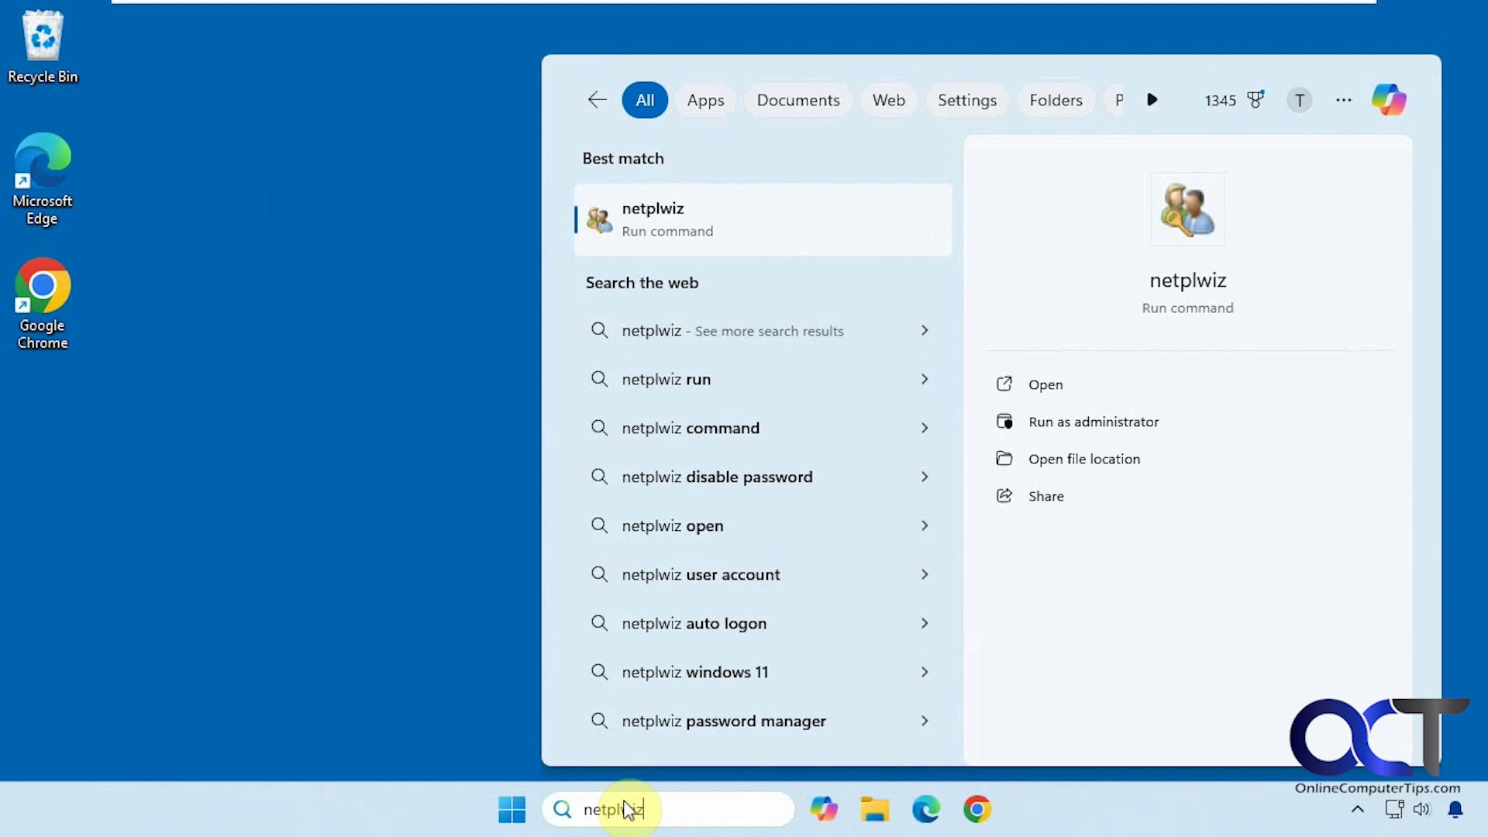
click(668, 221)
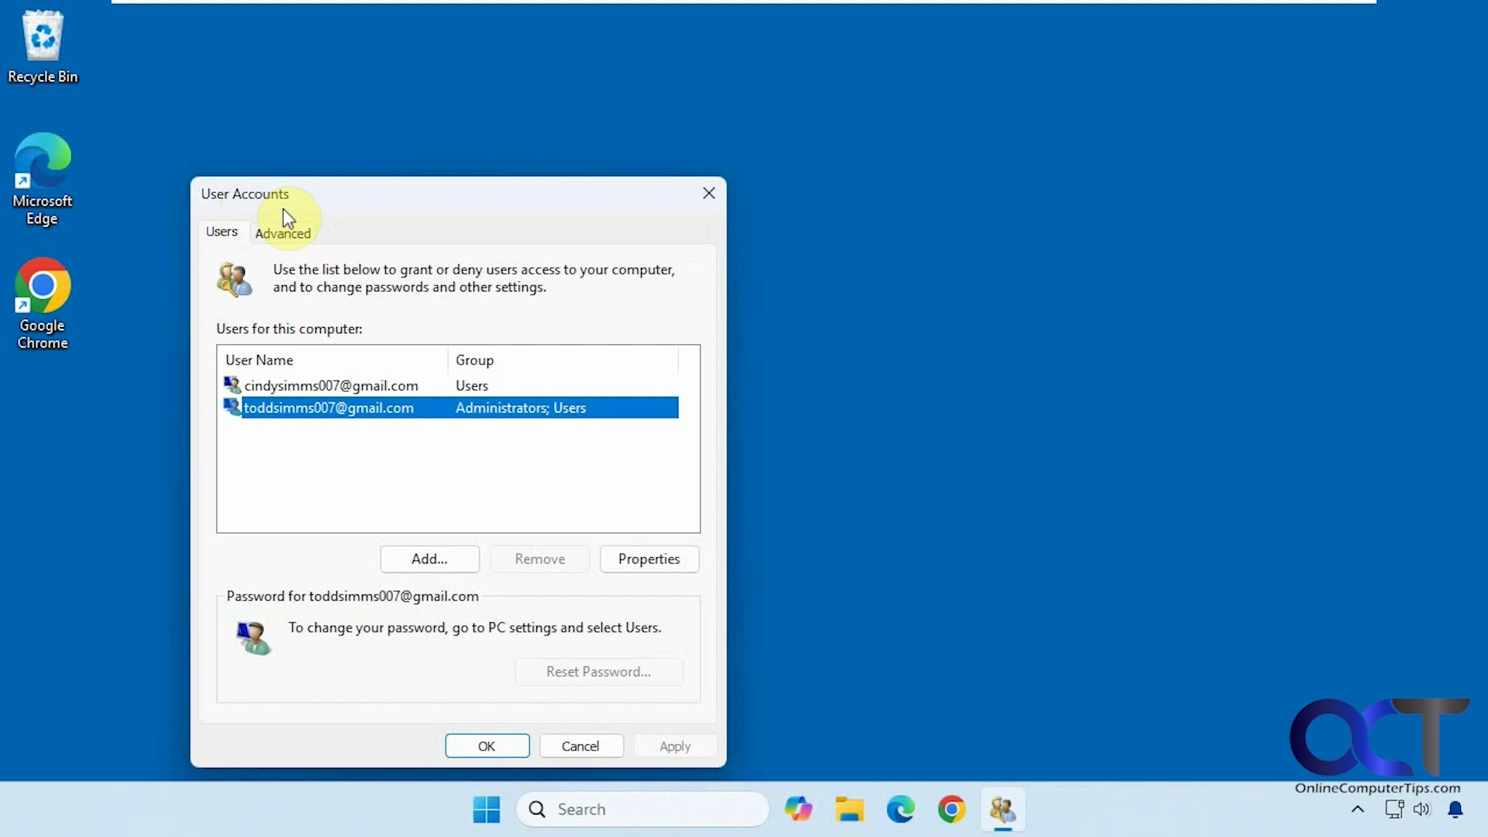
click(349, 385)
click(341, 409)
click(642, 558)
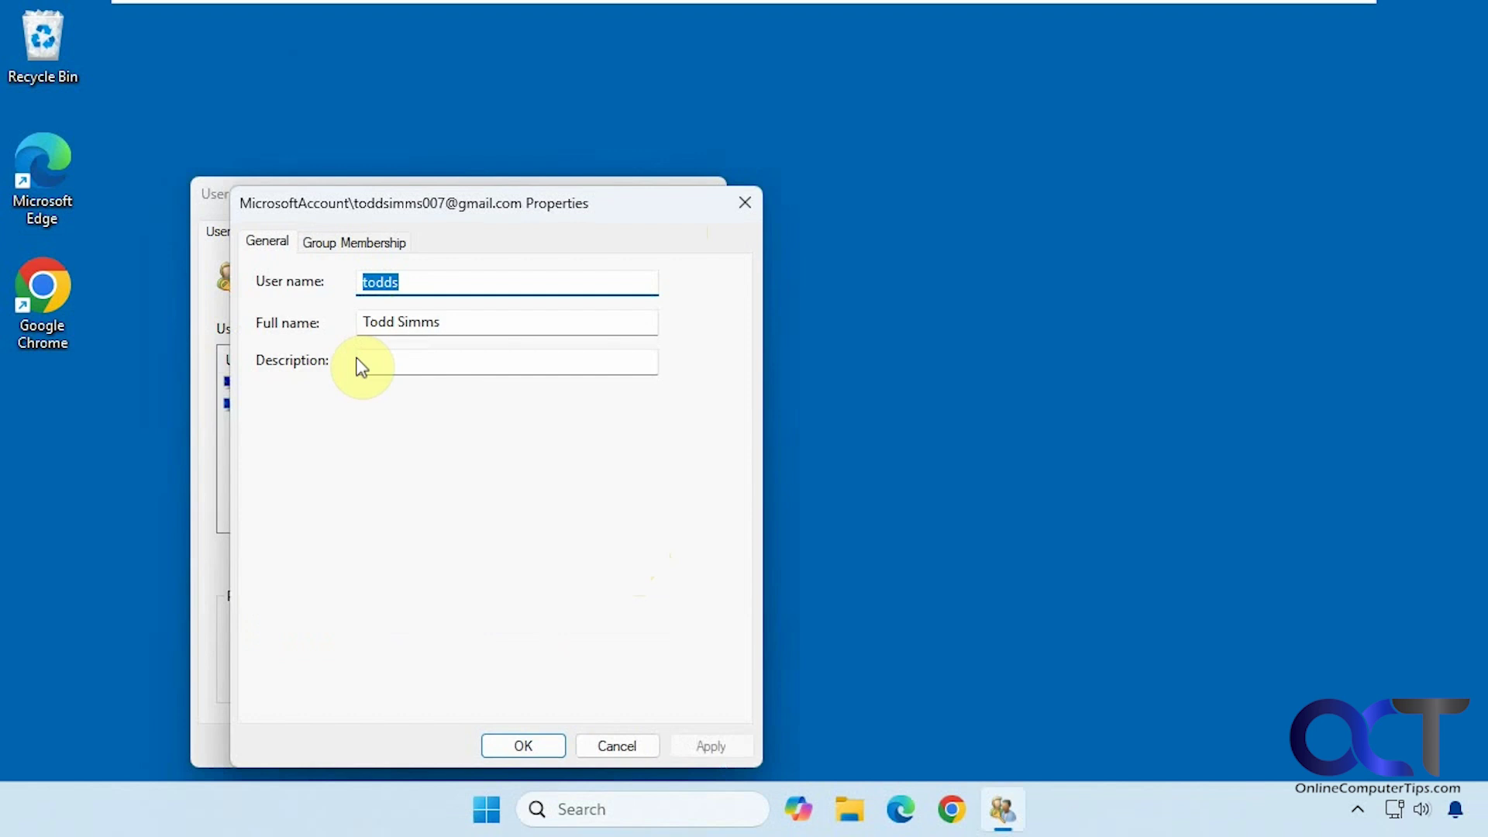
click(348, 243)
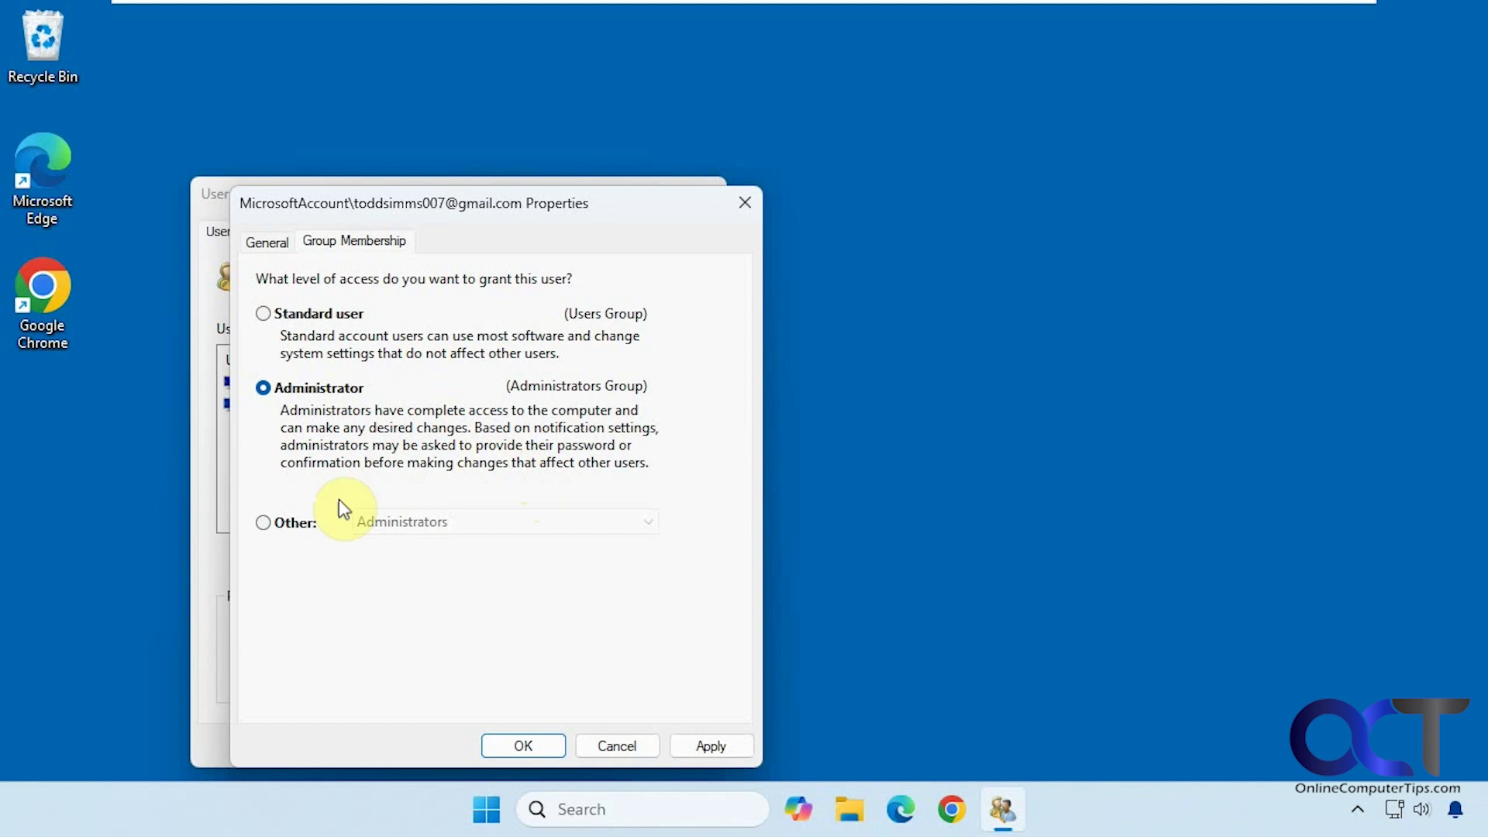
click(295, 523)
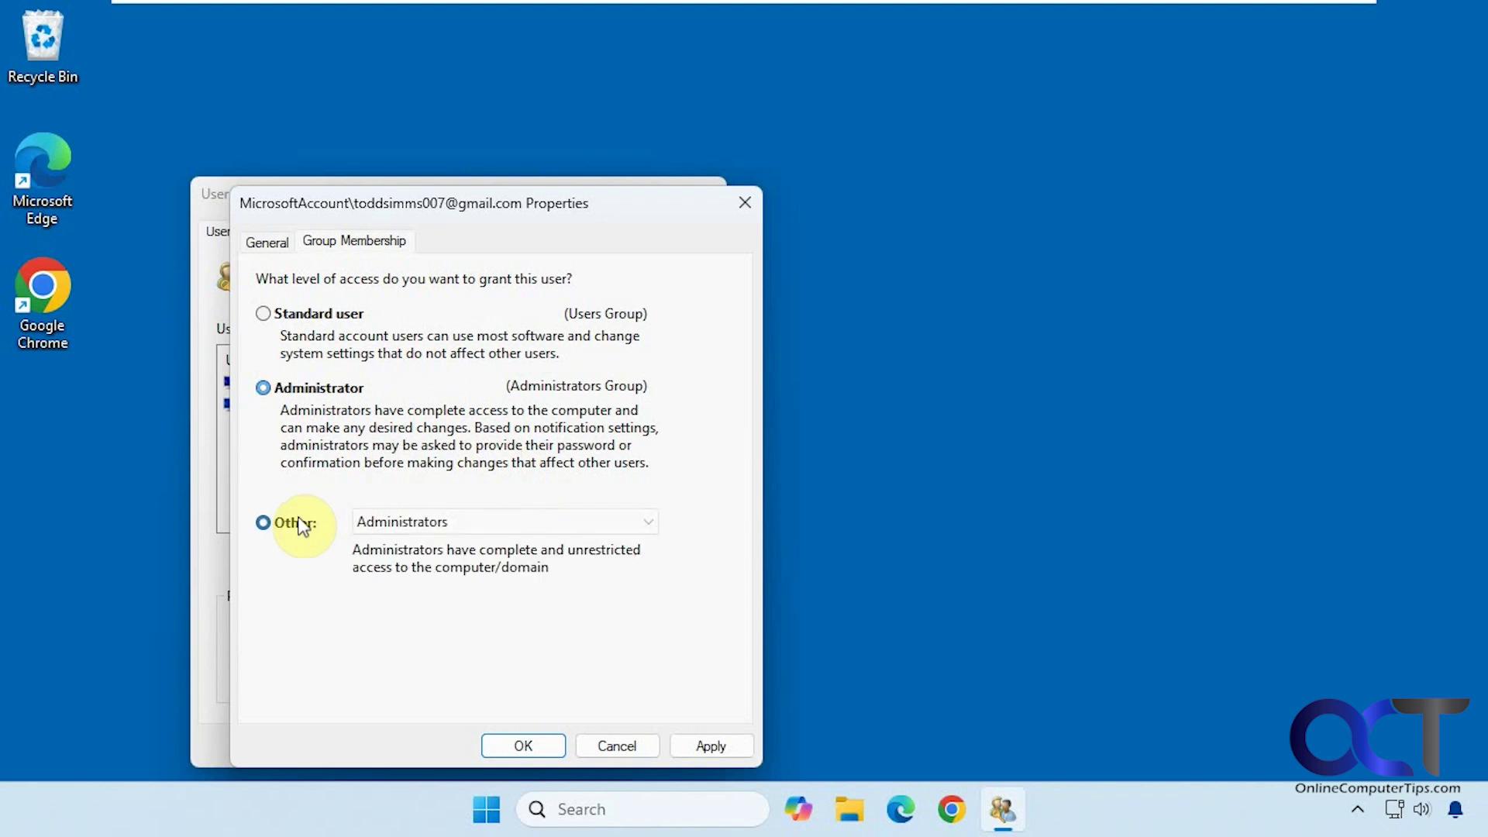
click(406, 523)
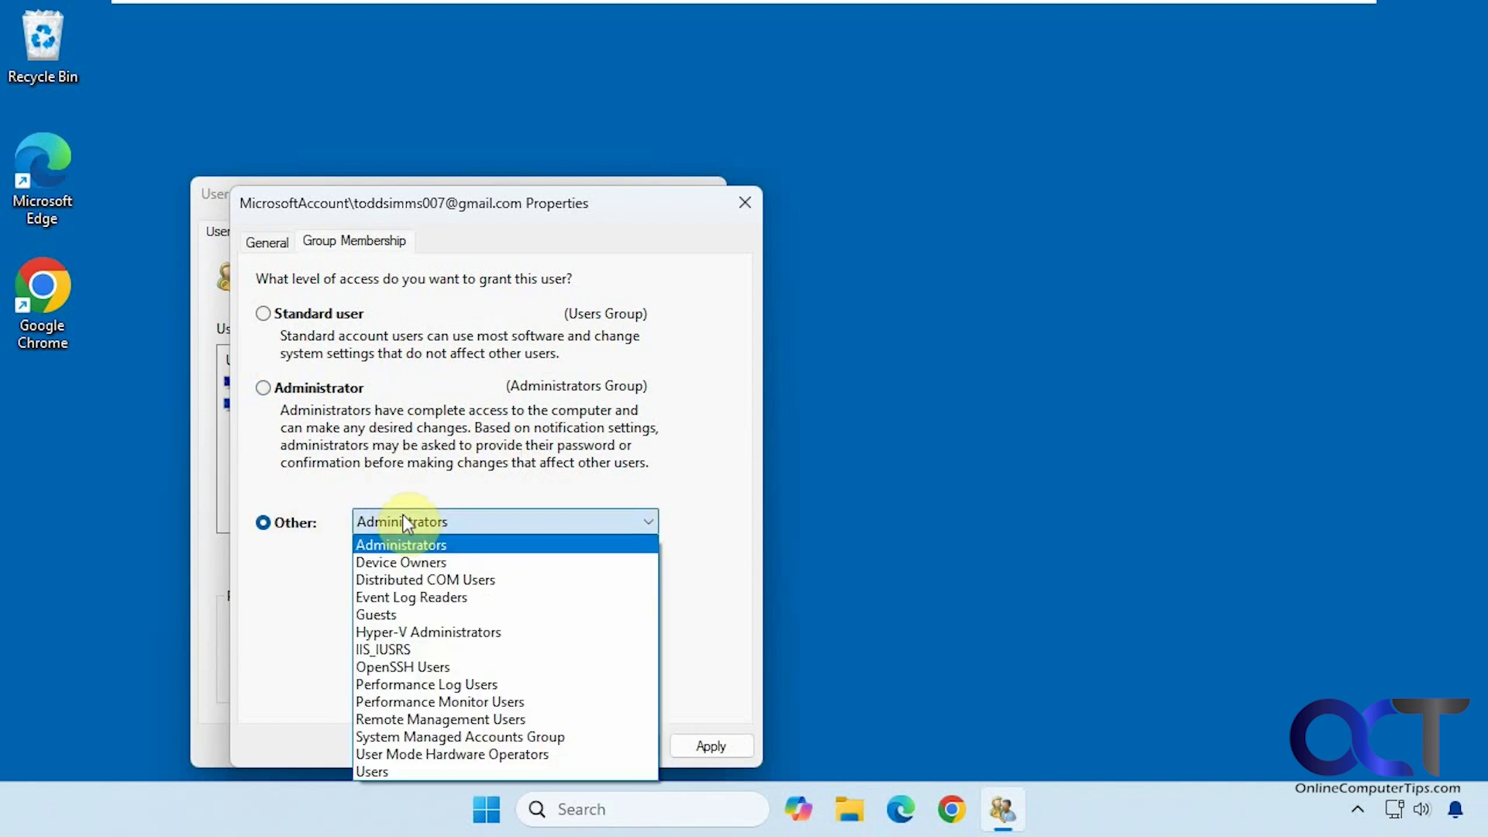
click(729, 648)
click(630, 747)
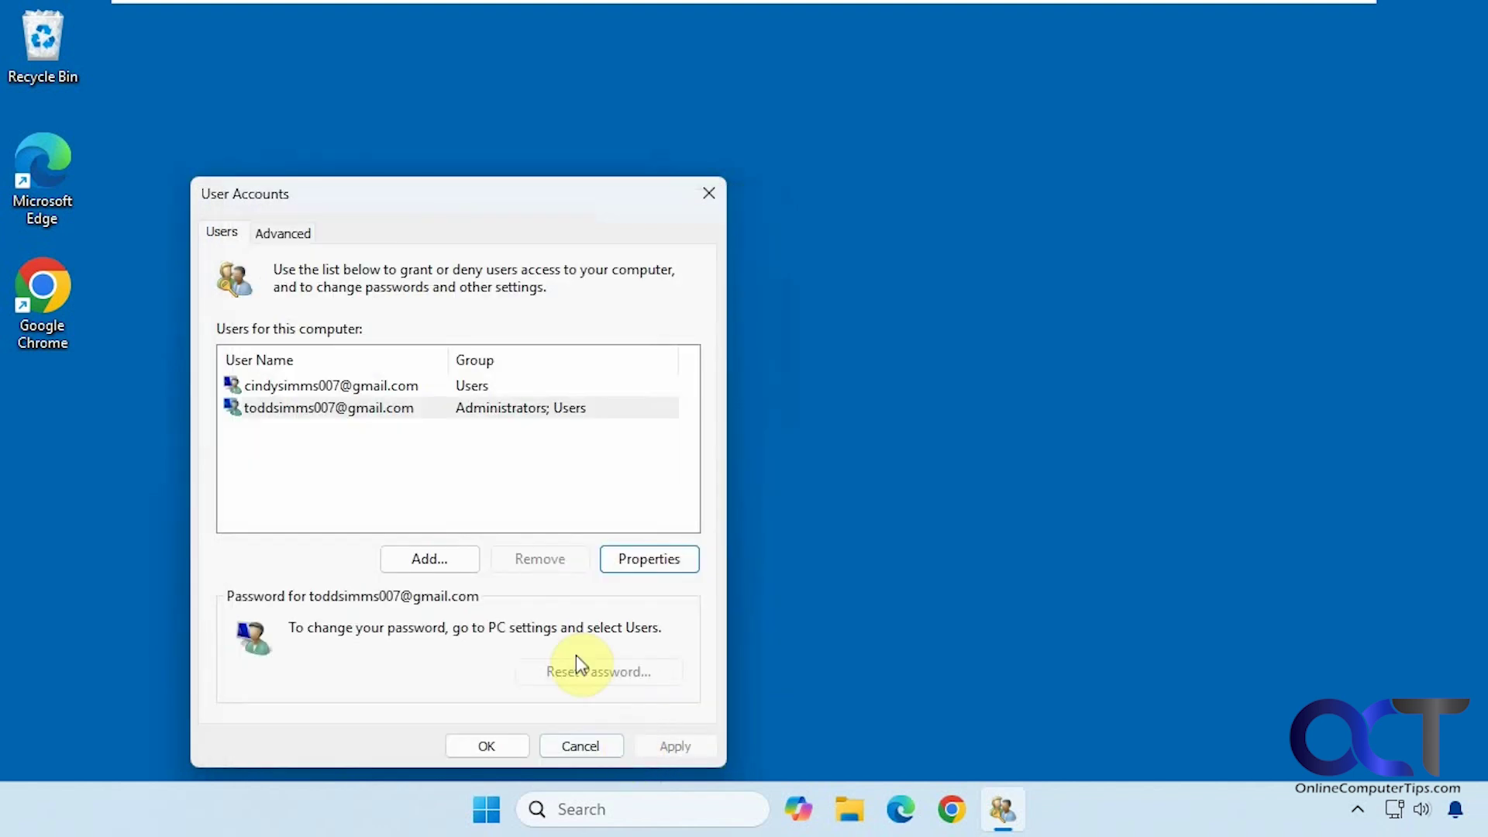
On the netplwiz Advanced page, try Local Users and Groups, then close it as unsupported on this edition.
click(431, 387)
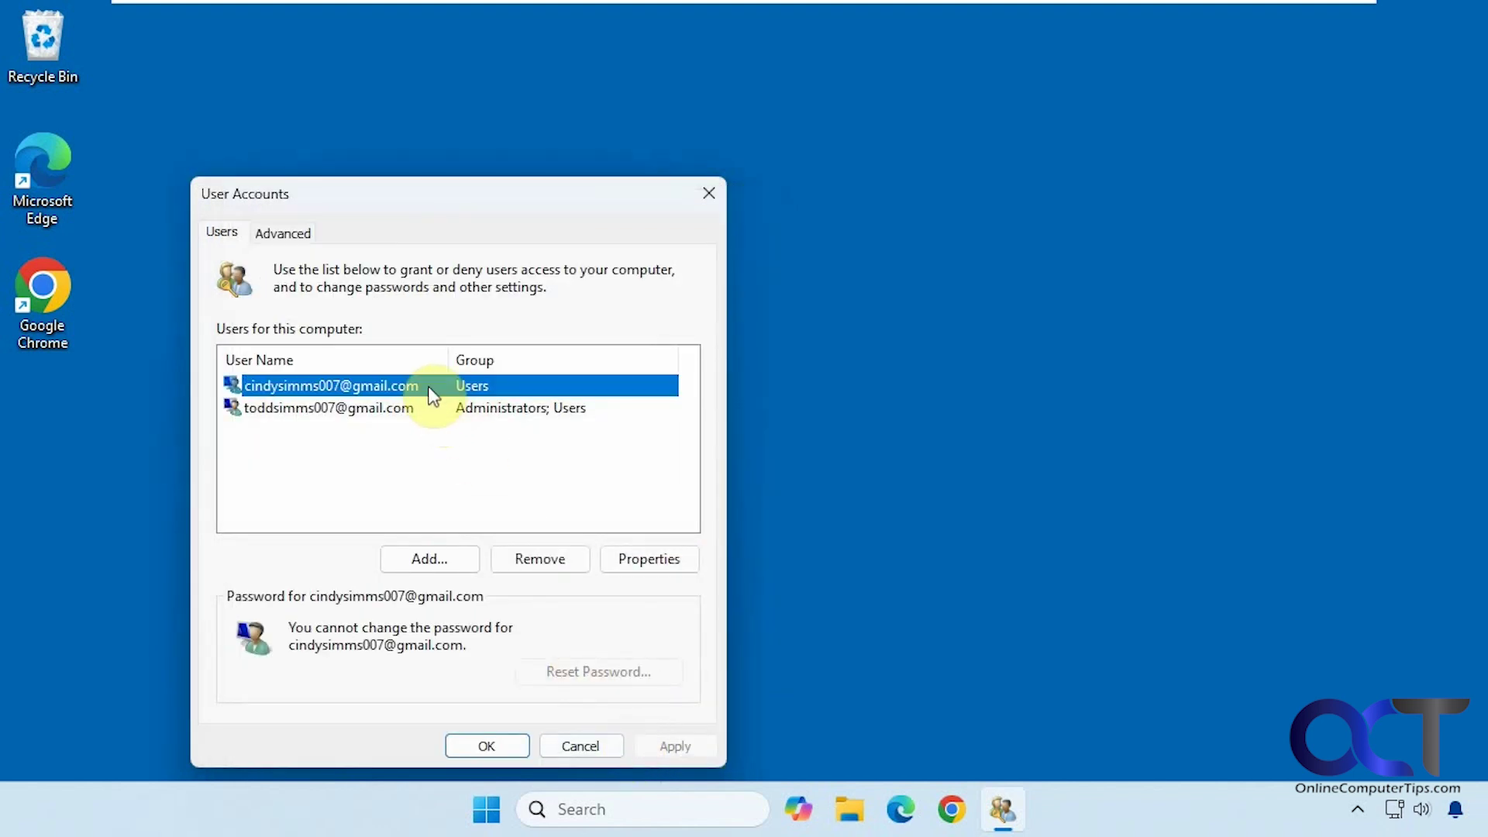
click(279, 232)
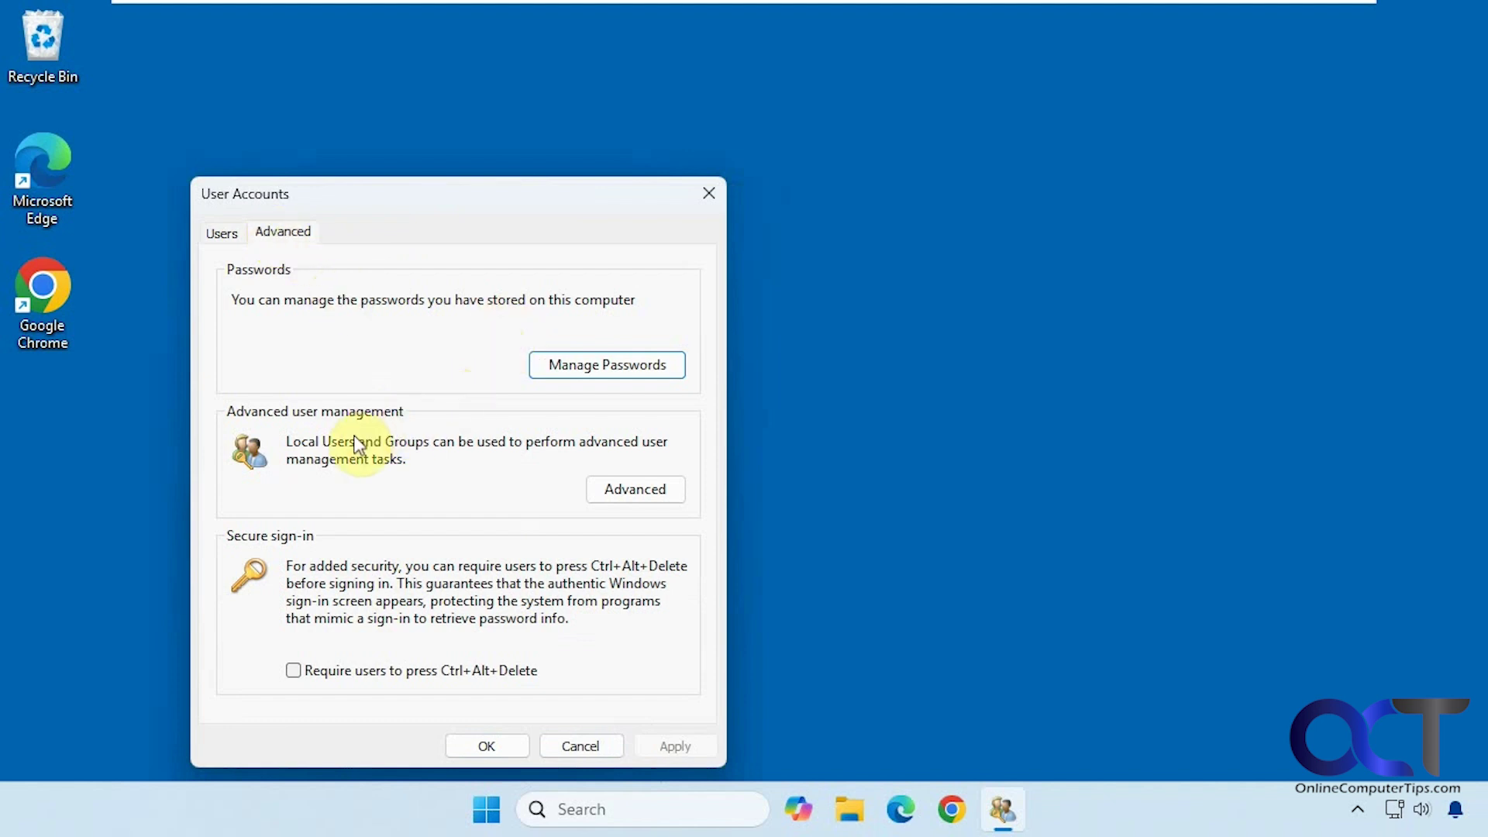
click(612, 489)
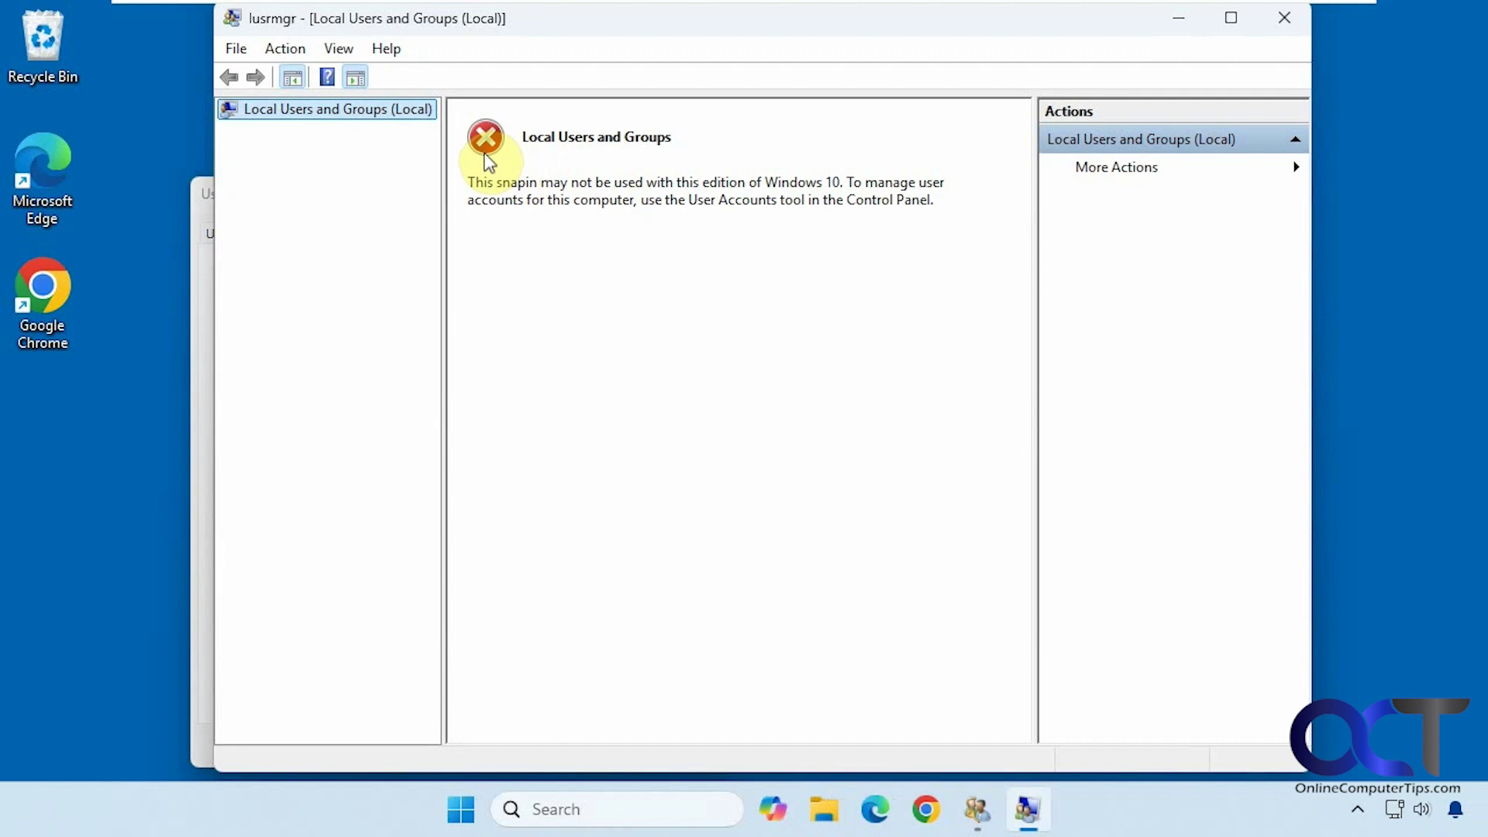
click(1283, 17)
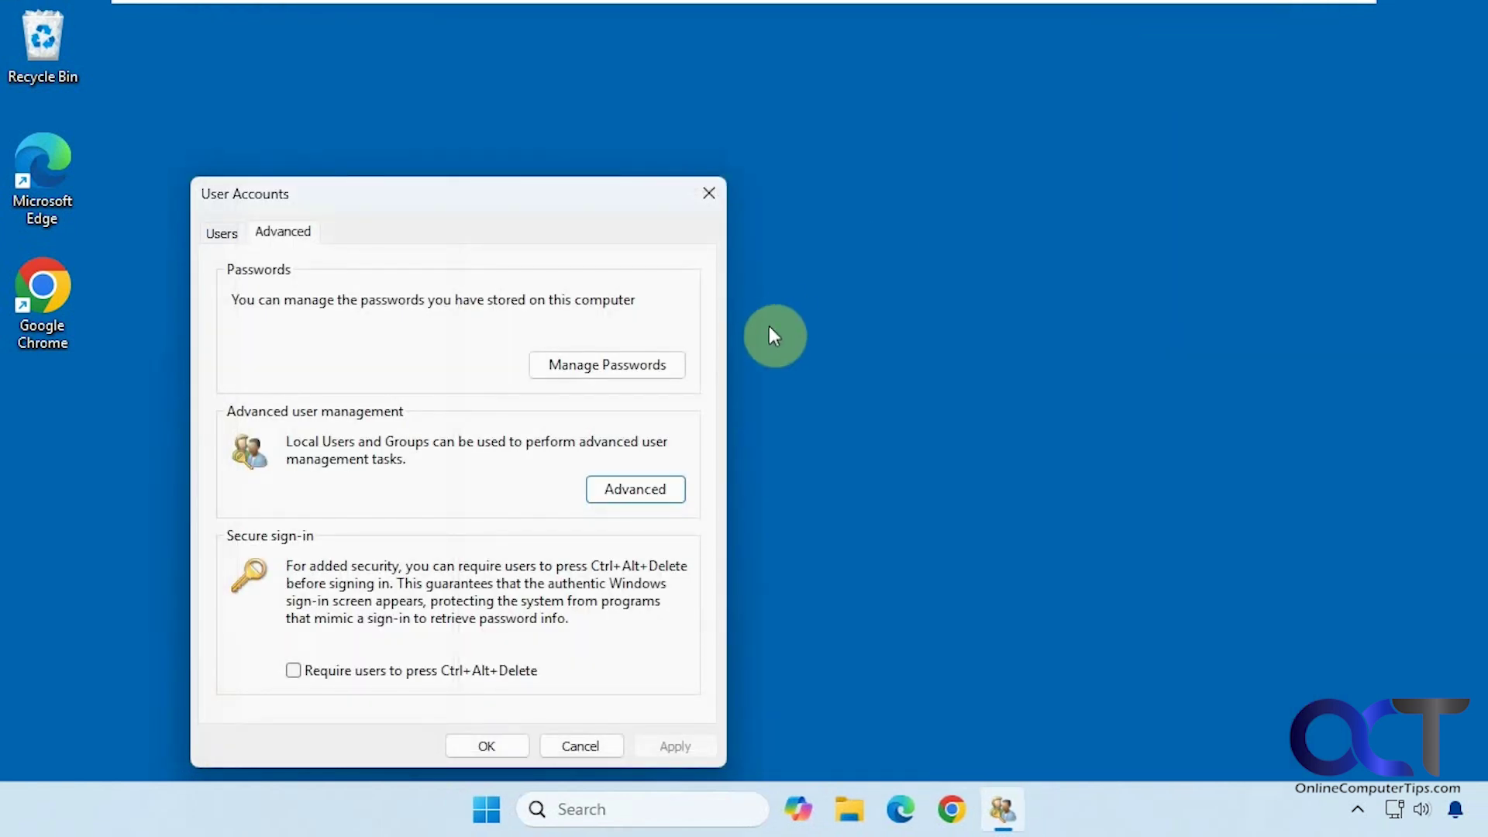